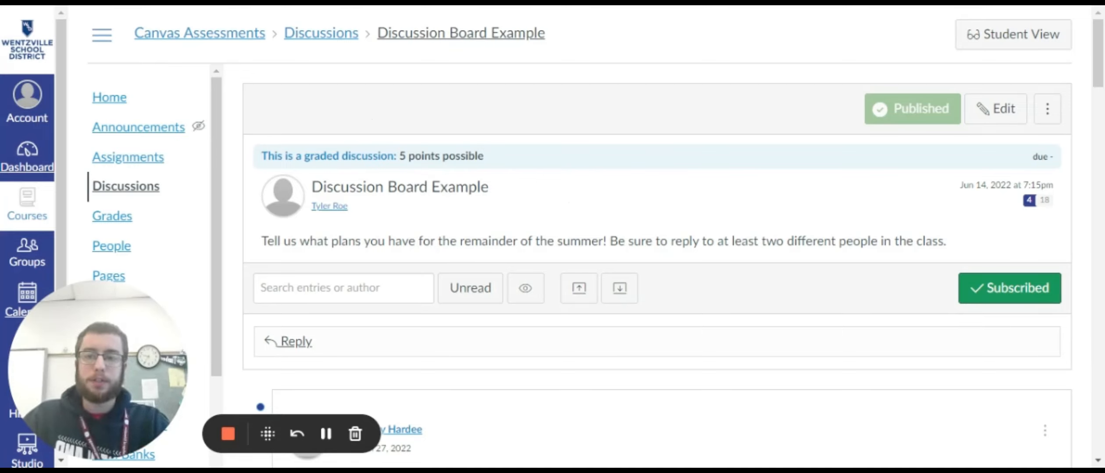
- Examine the graded discussion's reply counters, threaded replies and read or unread markers
{"action": "scroll", "coordinate": [633, 203], "scroll_direction": "down", "scroll_amount": 3}
{"action": "scroll", "coordinate": [633, 204], "scroll_direction": "up", "scroll_amount": 3}
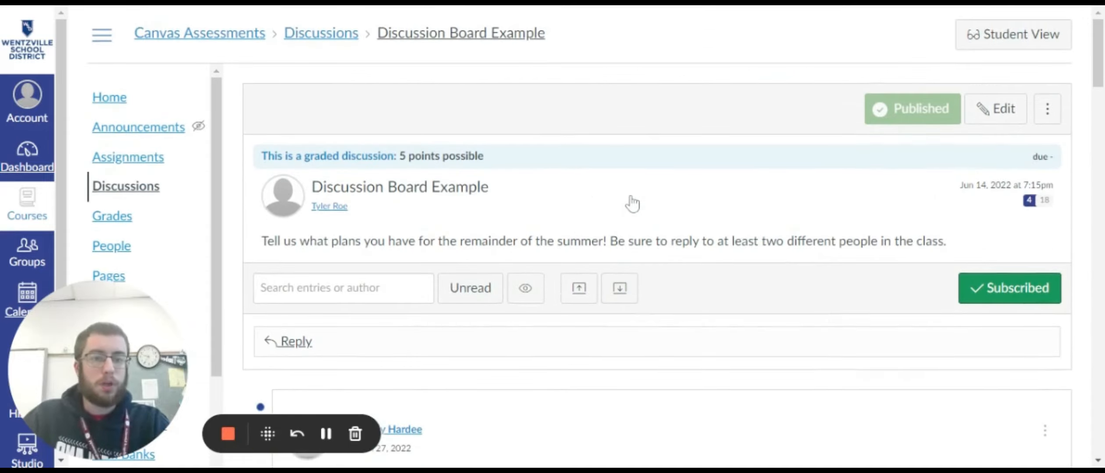
{"action": "scroll", "coordinate": [555, 179], "scroll_direction": "down", "scroll_amount": 2}
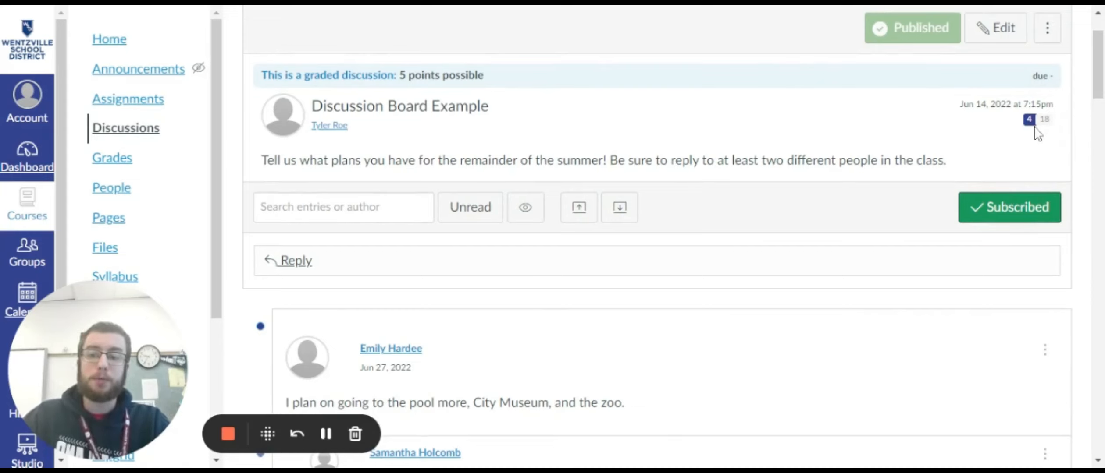
{"action": "mouse_move", "coordinate": [1048, 128]}
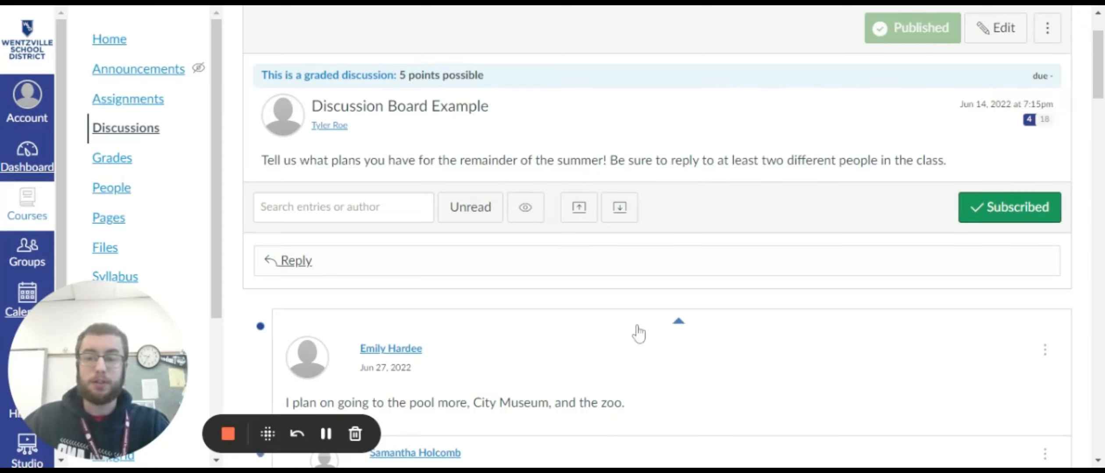
{"action": "scroll", "coordinate": [658, 308], "scroll_direction": "down", "scroll_amount": 4}
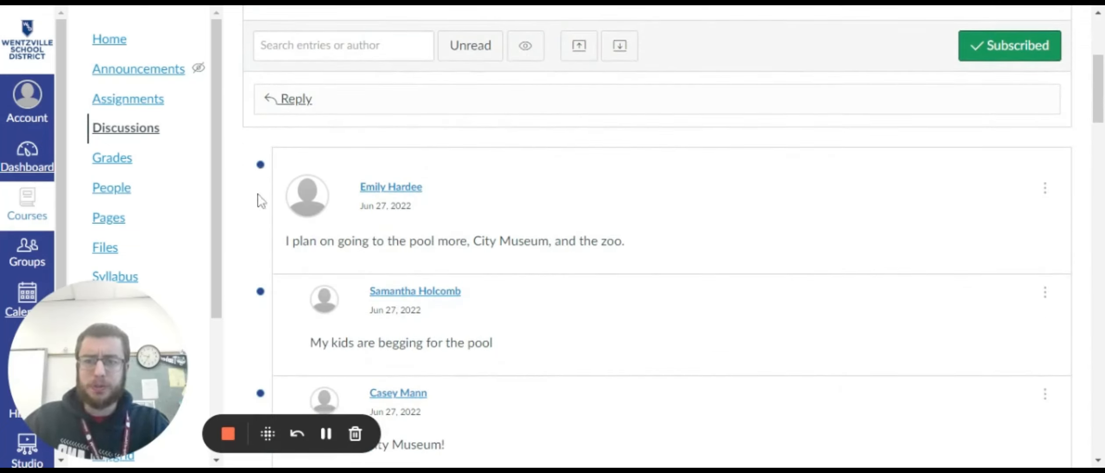
{"action": "scroll", "coordinate": [261, 219], "scroll_direction": "down", "scroll_amount": 4}
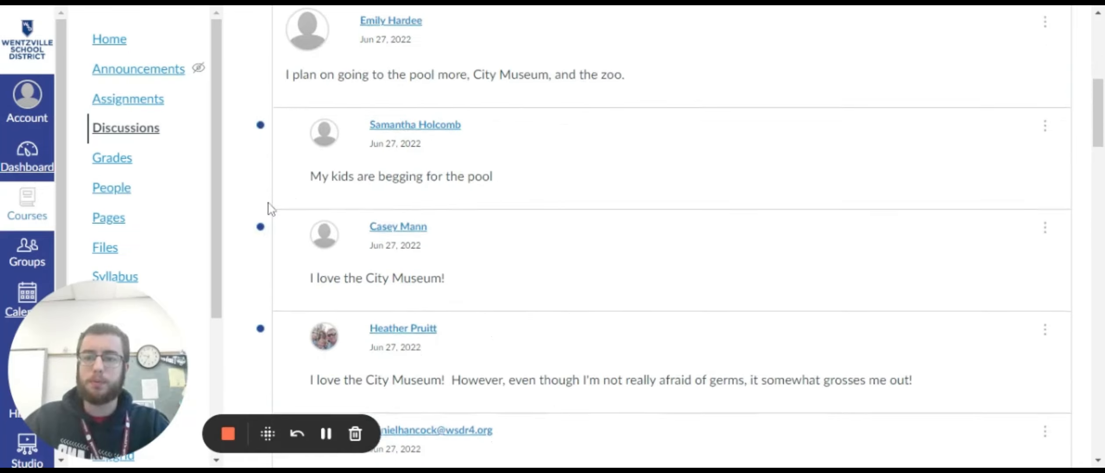
{"action": "scroll", "coordinate": [270, 209], "scroll_direction": "down", "scroll_amount": 2}
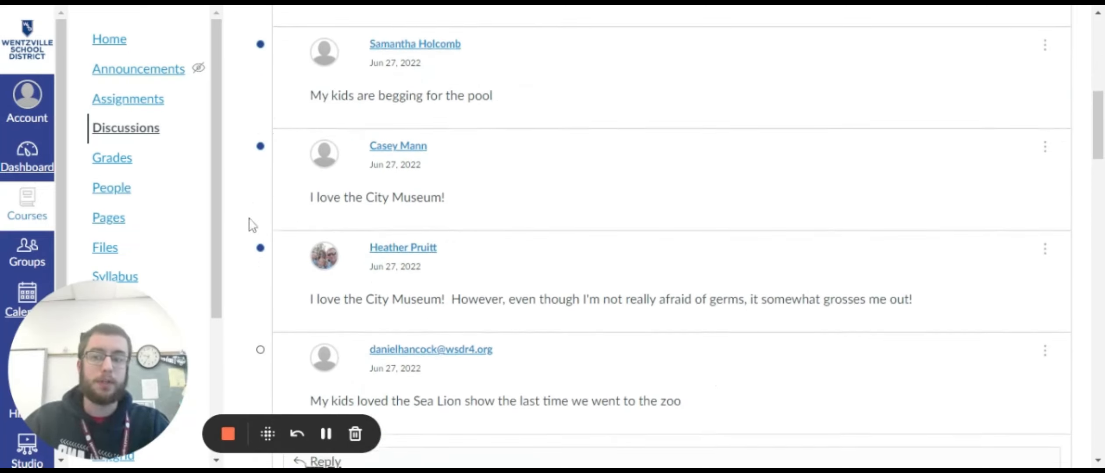
{"action": "scroll", "coordinate": [252, 226], "scroll_direction": "down", "scroll_amount": 2}
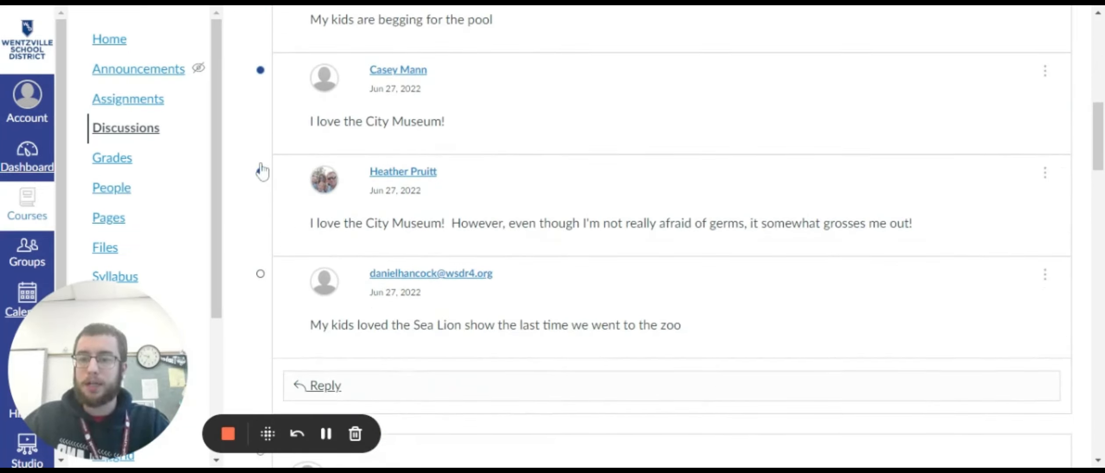
{"action": "scroll", "coordinate": [263, 131], "scroll_direction": "down", "scroll_amount": 8}
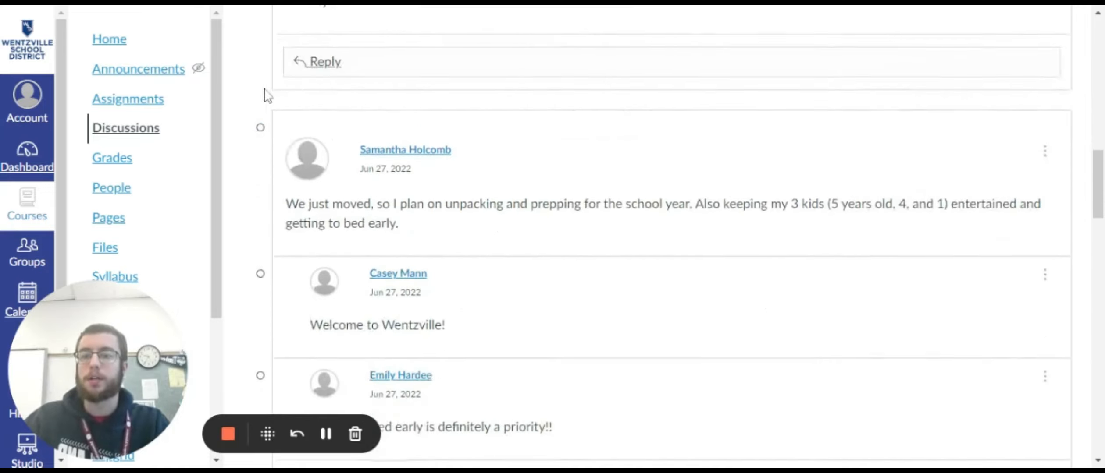
{"action": "scroll", "coordinate": [265, 90], "scroll_direction": "down", "scroll_amount": 4}
- Mark the City Museum reply about germs as read and the Sea Lion show reply as unread
{"action": "scroll", "coordinate": [275, 206], "scroll_direction": "up", "scroll_amount": 10}
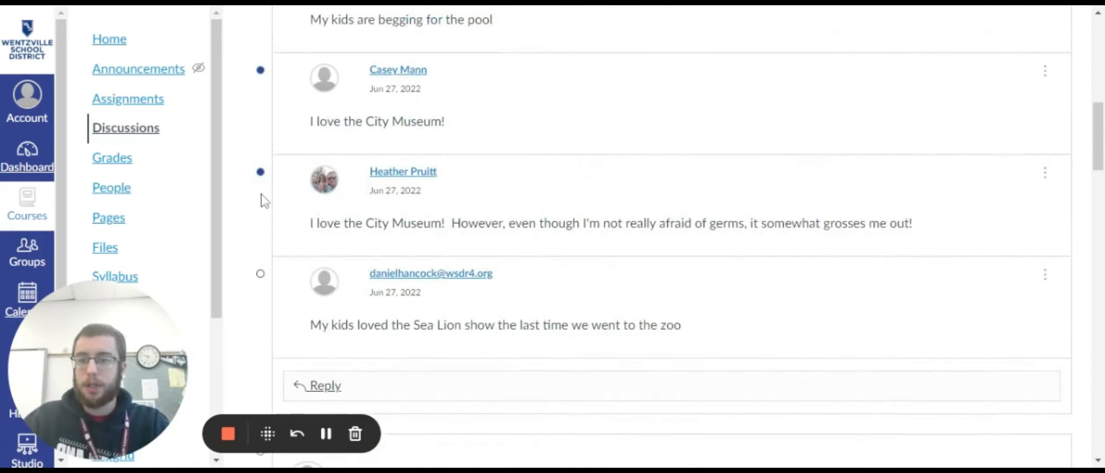
{"action": "left_click", "coordinate": [262, 172]}
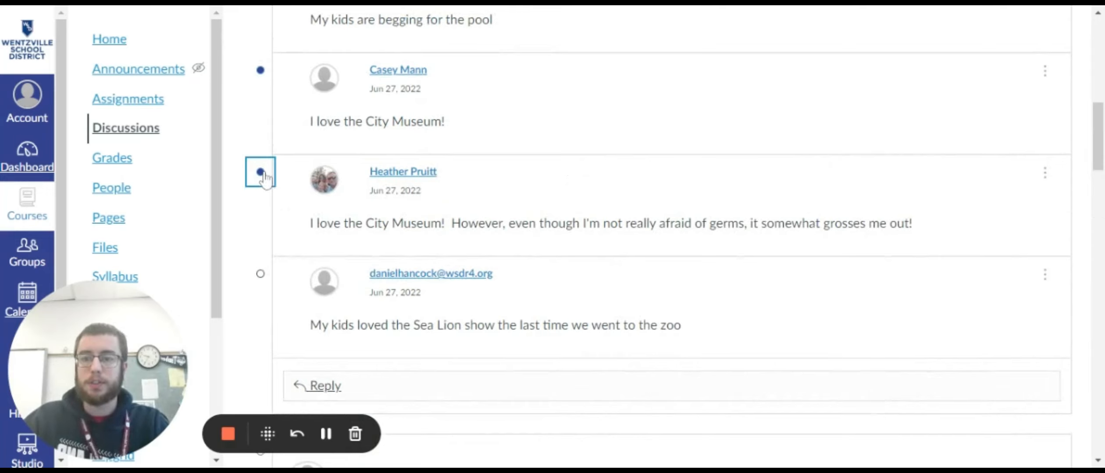
{"action": "left_click", "coordinate": [261, 275]}
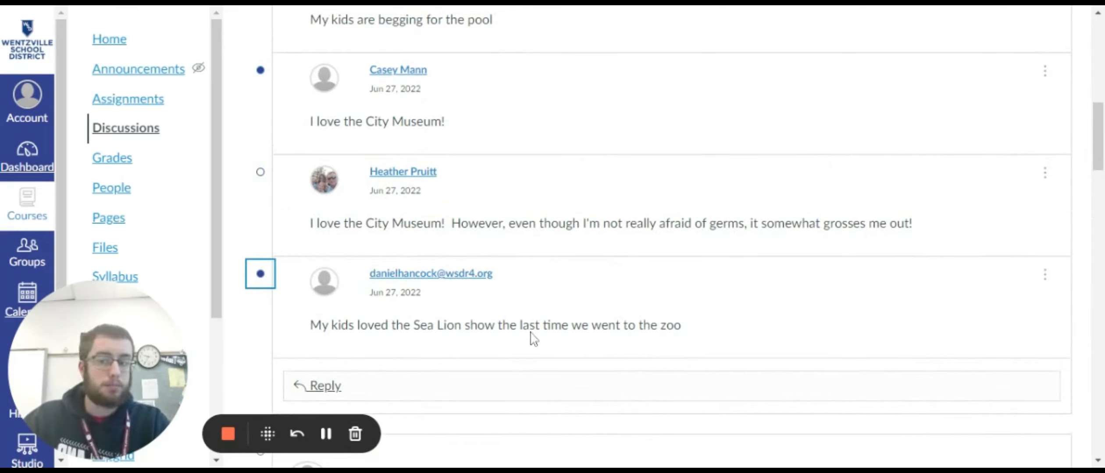
- Filter the discussion to show only unread entries and review the resulting list
{"action": "scroll", "coordinate": [656, 334], "scroll_direction": "up", "scroll_amount": 7}
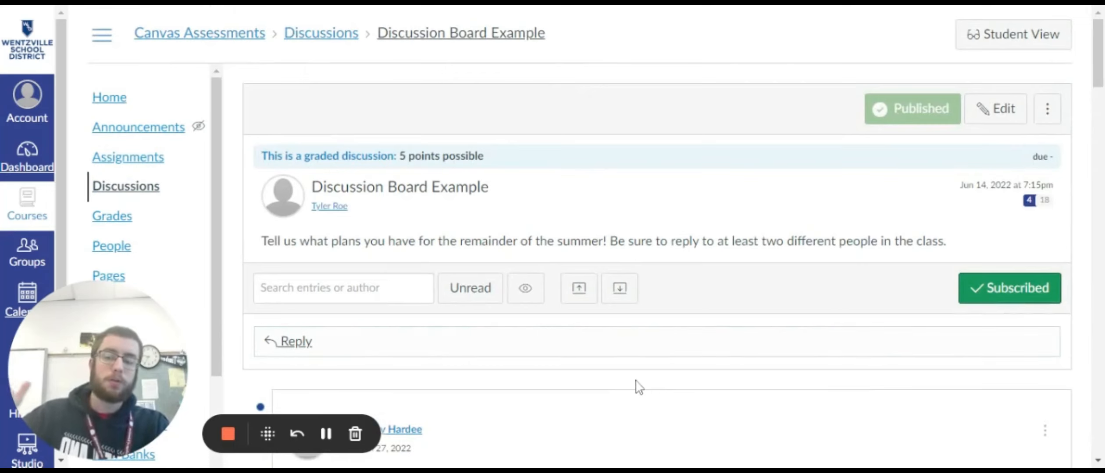
{"action": "scroll", "coordinate": [570, 327], "scroll_direction": "down", "scroll_amount": 2}
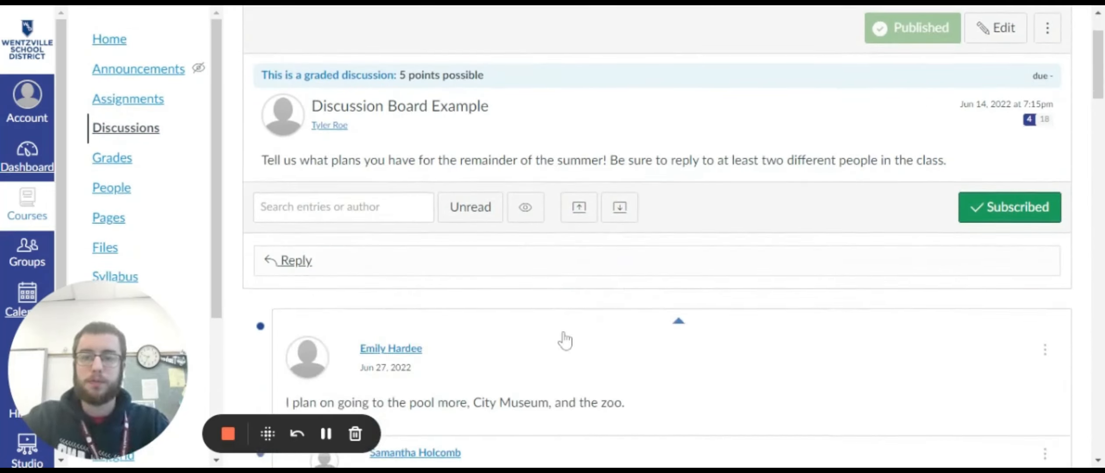
{"action": "left_click", "coordinate": [475, 219]}
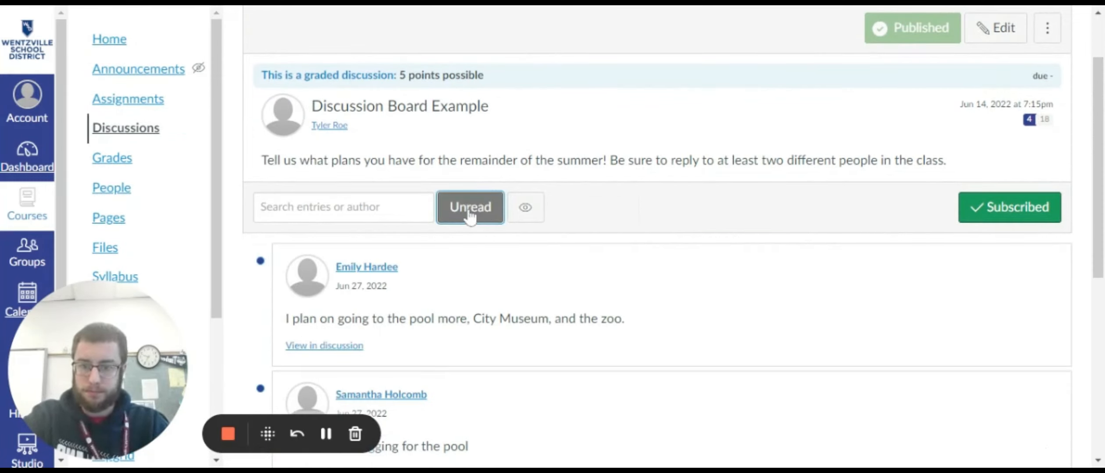
{"action": "scroll", "coordinate": [531, 232], "scroll_direction": "down", "scroll_amount": 3}
{"action": "scroll", "coordinate": [530, 233], "scroll_direction": "down", "scroll_amount": 5}
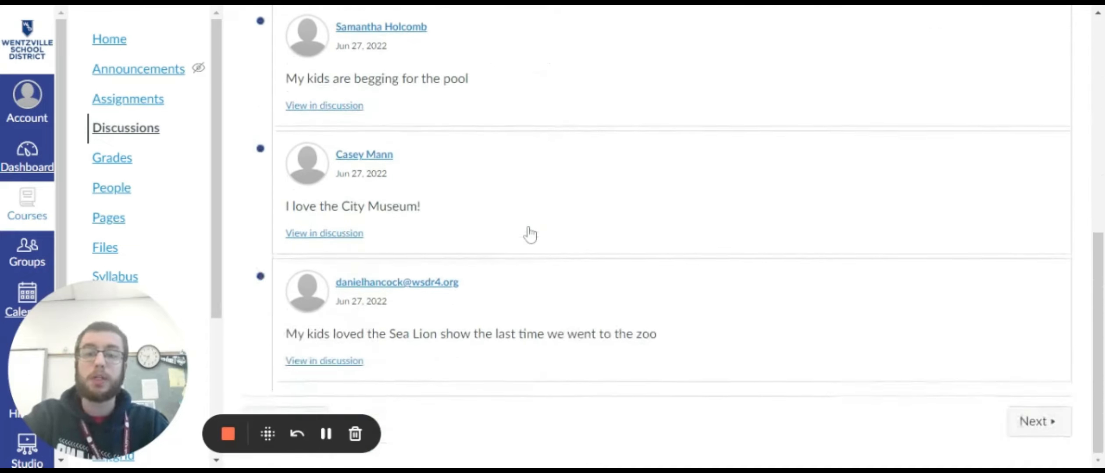
{"action": "scroll", "coordinate": [531, 234], "scroll_direction": "up", "scroll_amount": 8}
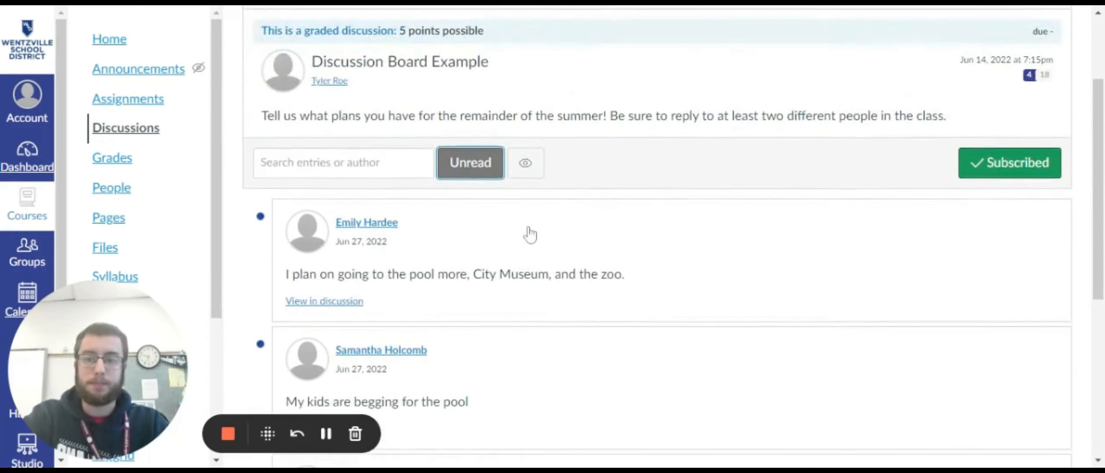
- Open the unread post about the pool, City Museum and zoo in its full discussion thread
{"action": "scroll", "coordinate": [530, 234], "scroll_direction": "down", "scroll_amount": 2}
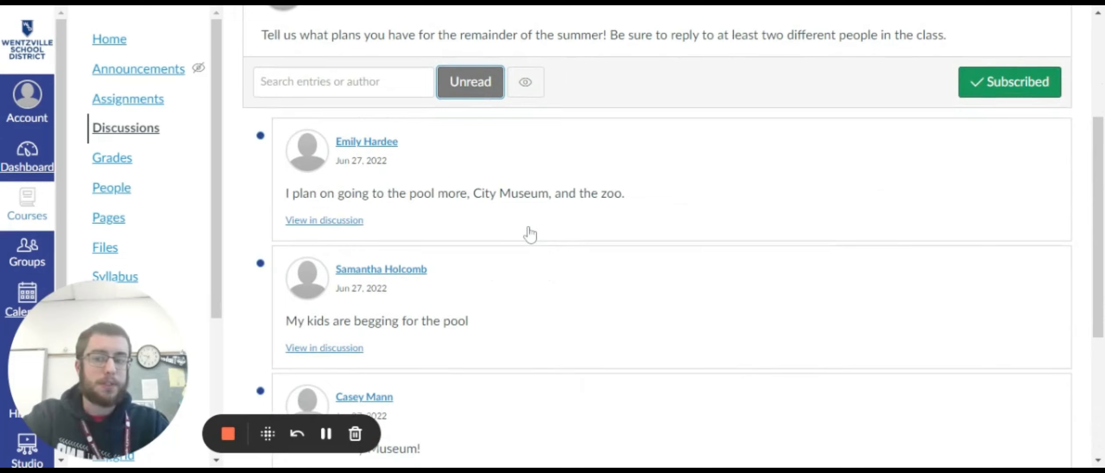
{"action": "left_click", "coordinate": [330, 221]}
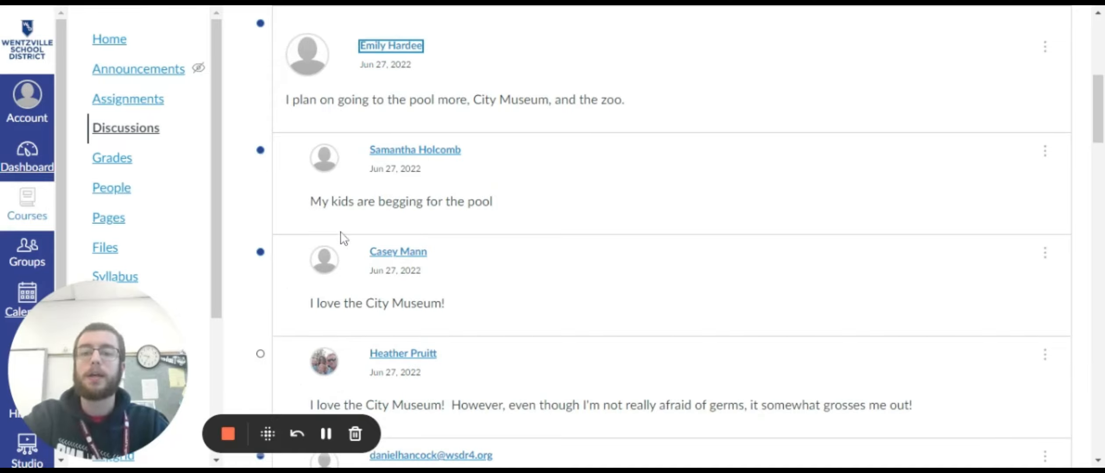
{"action": "scroll", "coordinate": [504, 179], "scroll_direction": "down", "scroll_amount": 5}
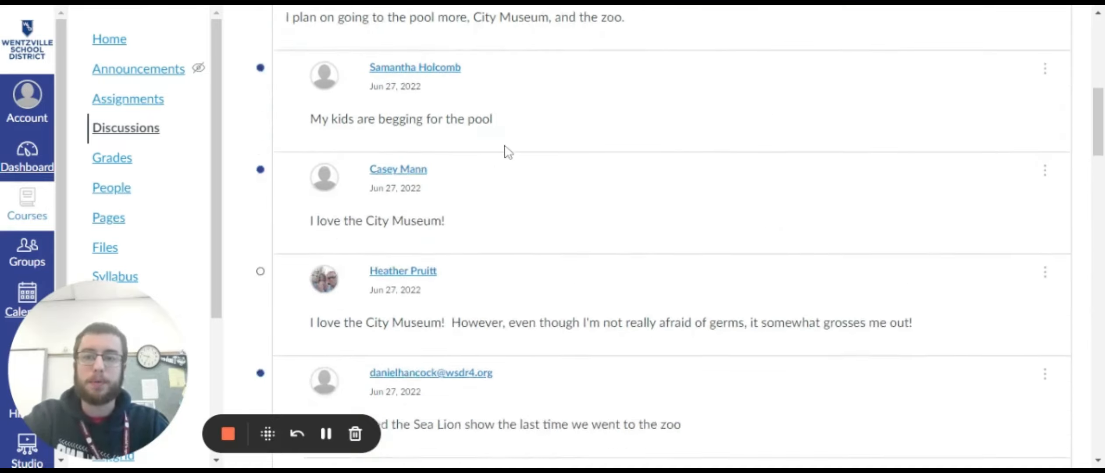
- Filter the full discussion down to its unread entries once more and look through them
{"action": "scroll", "coordinate": [631, 185], "scroll_direction": "up", "scroll_amount": 8}
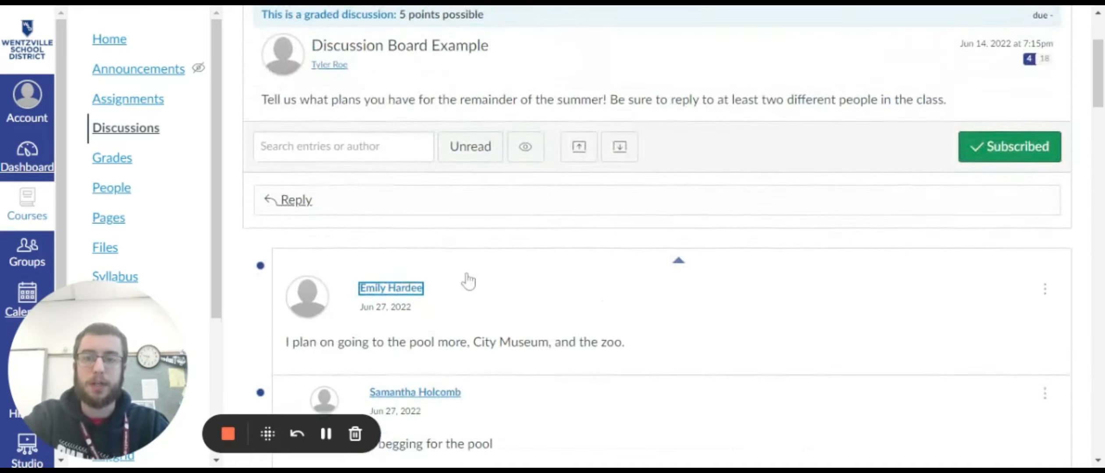
{"action": "scroll", "coordinate": [494, 268], "scroll_direction": "up", "scroll_amount": 4}
{"action": "scroll", "coordinate": [494, 268], "scroll_direction": "down", "scroll_amount": 2}
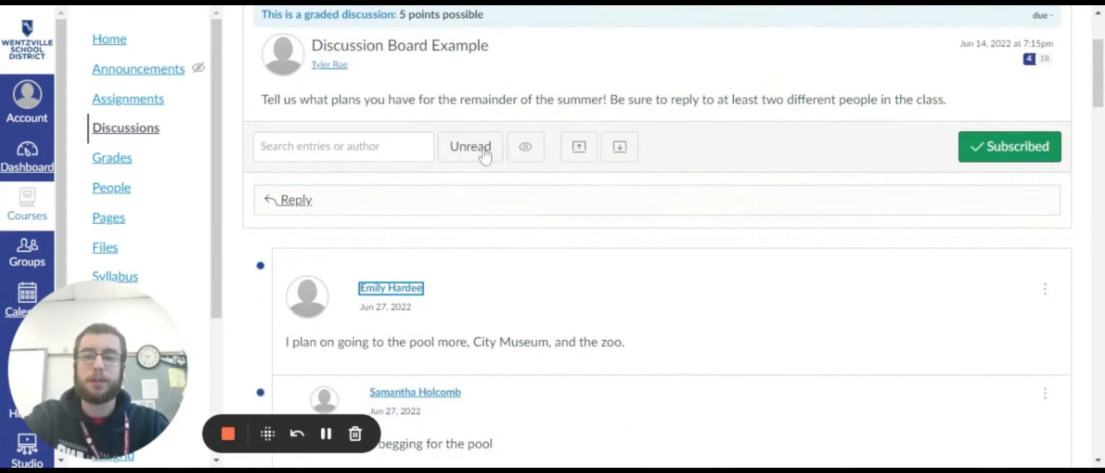
{"action": "left_click", "coordinate": [468, 153]}
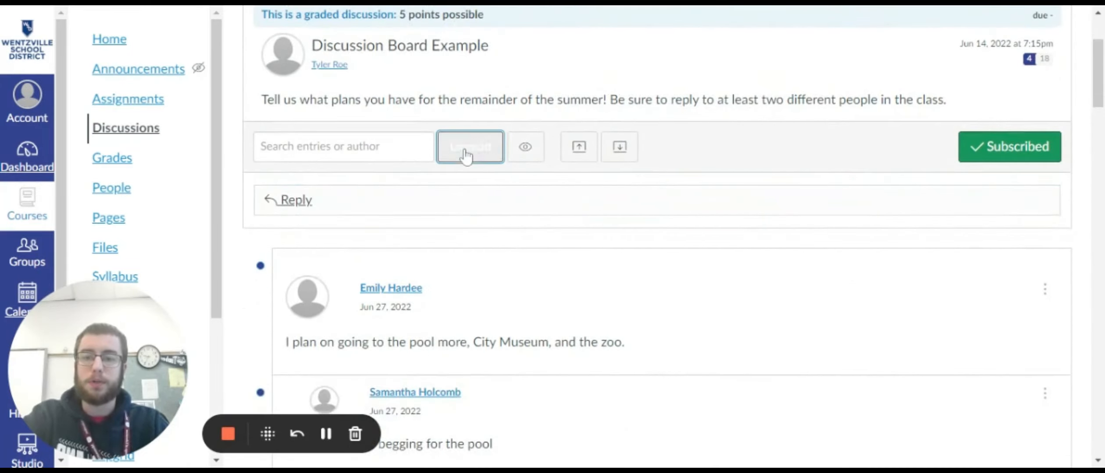
{"action": "scroll", "coordinate": [434, 222], "scroll_direction": "down", "scroll_amount": 6}
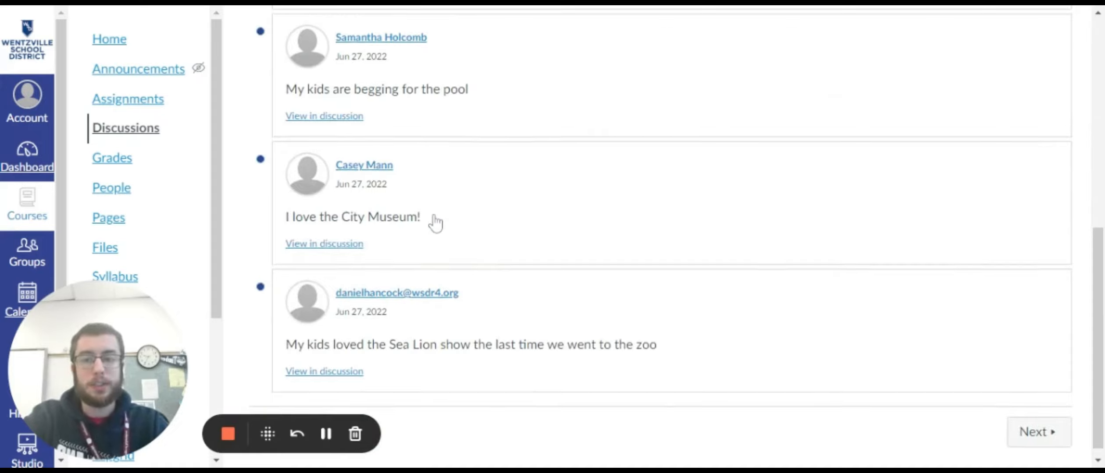
{"action": "scroll", "coordinate": [375, 223], "scroll_direction": "up", "scroll_amount": 8}
- View the unread "I love the City Museum!" reply in the context of its discussion thread
{"action": "scroll", "coordinate": [402, 323], "scroll_direction": "down", "scroll_amount": 8}
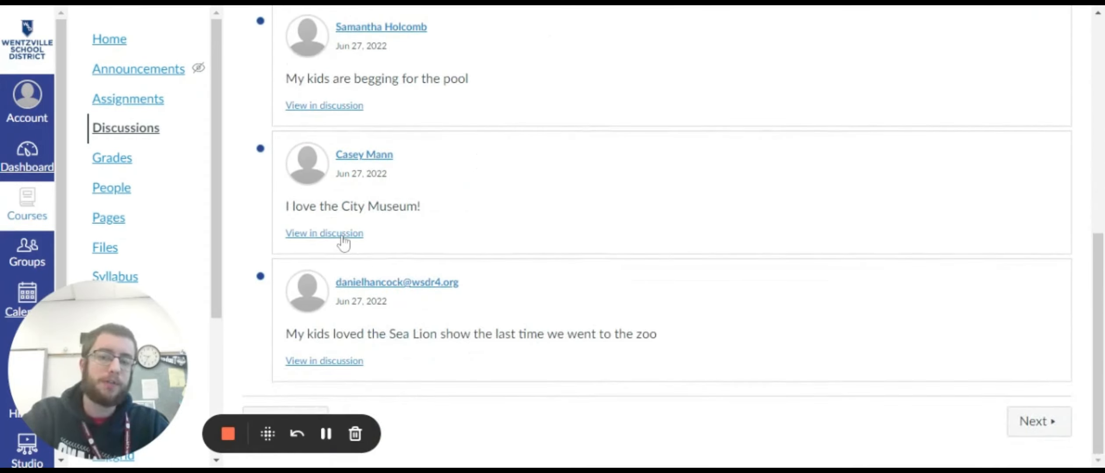
{"action": "left_click", "coordinate": [344, 237]}
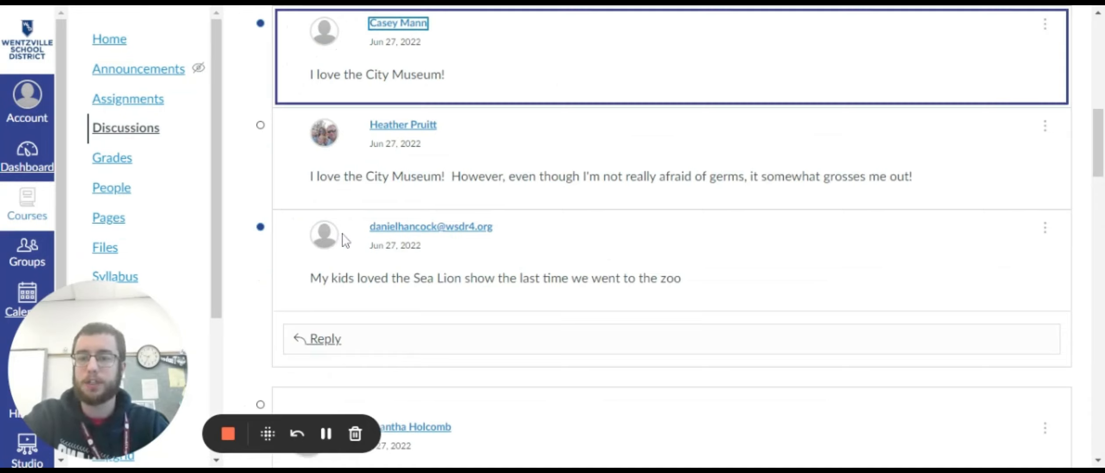
{"action": "scroll", "coordinate": [510, 102], "scroll_direction": "up", "scroll_amount": 1}
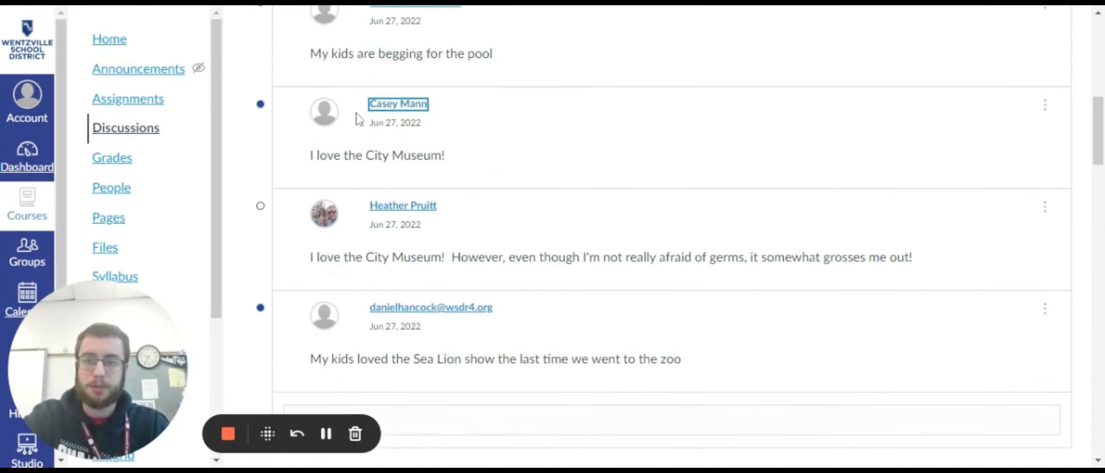
{"action": "scroll", "coordinate": [454, 165], "scroll_direction": "up", "scroll_amount": 5}
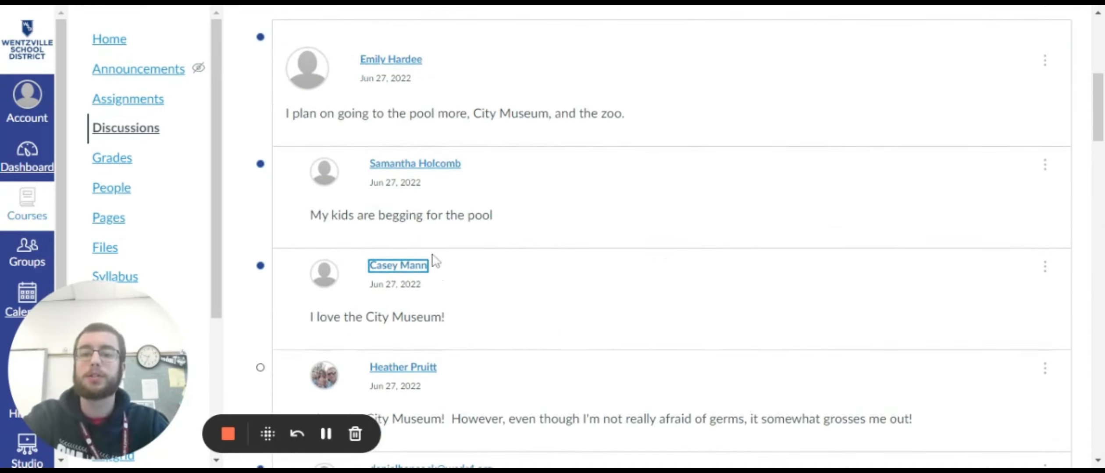
- Collapse all replies in the discussion and look over the summarized top-level posts
{"action": "scroll", "coordinate": [416, 258], "scroll_direction": "up", "scroll_amount": 6}
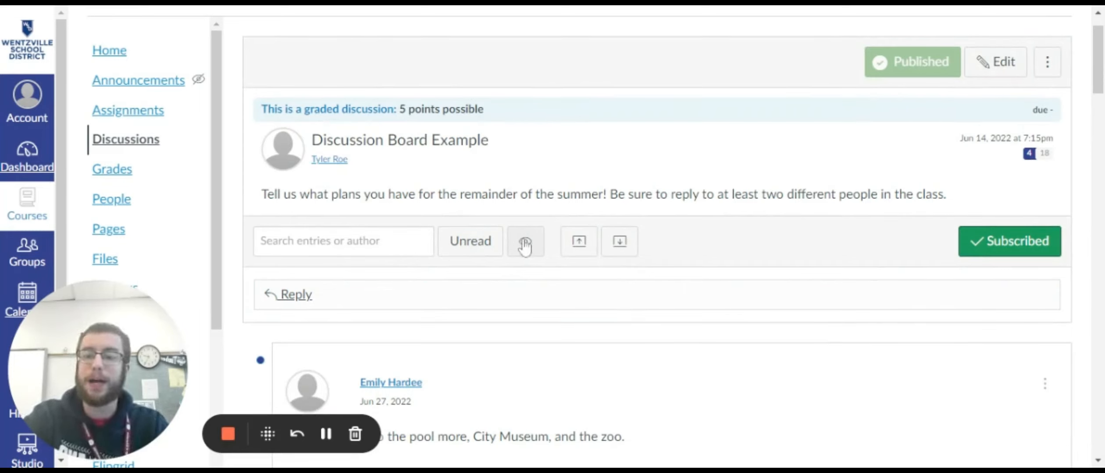
{"action": "left_click", "coordinate": [577, 242]}
{"action": "scroll", "coordinate": [574, 285], "scroll_direction": "down", "scroll_amount": 6}
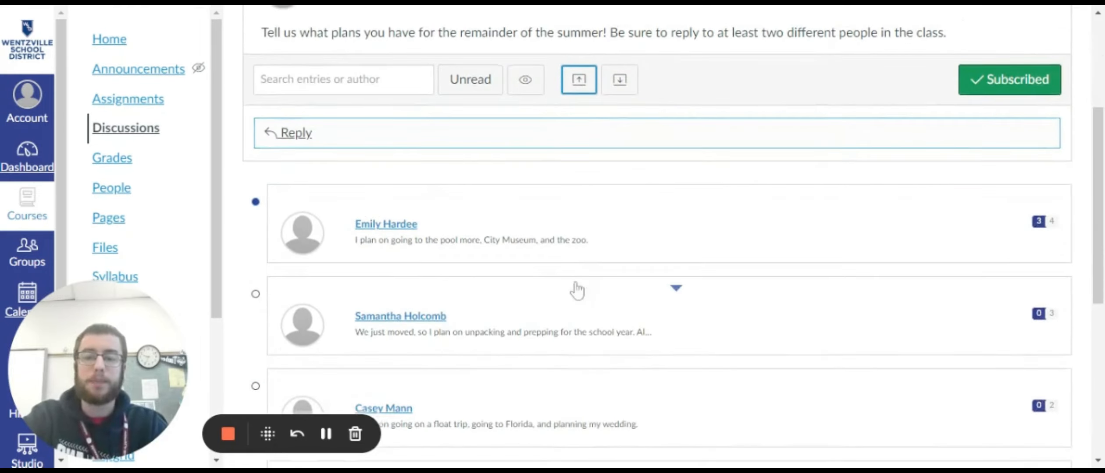
{"action": "scroll", "coordinate": [505, 274], "scroll_direction": "down", "scroll_amount": 5}
- Expand all replies in the discussion and look over the full threads
{"action": "scroll", "coordinate": [506, 296], "scroll_direction": "up", "scroll_amount": 12}
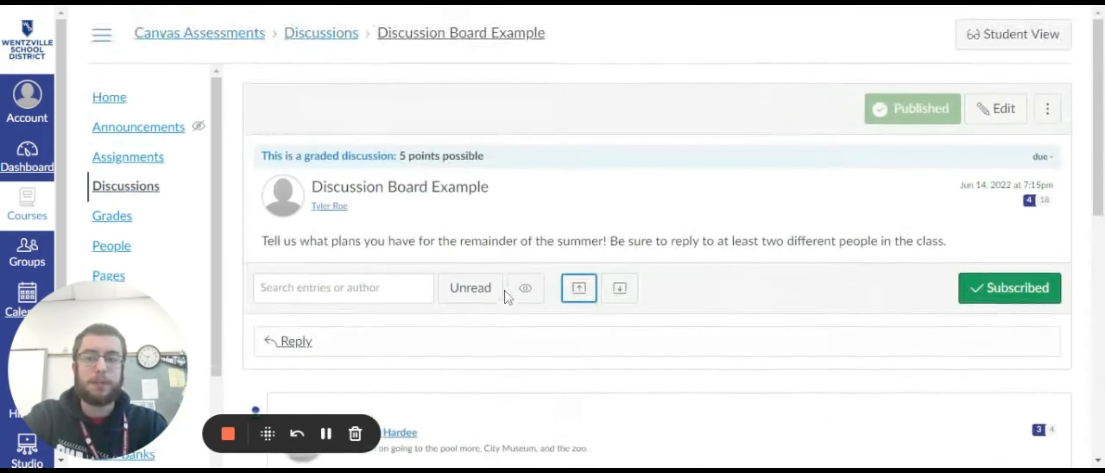
{"action": "left_click", "coordinate": [620, 296]}
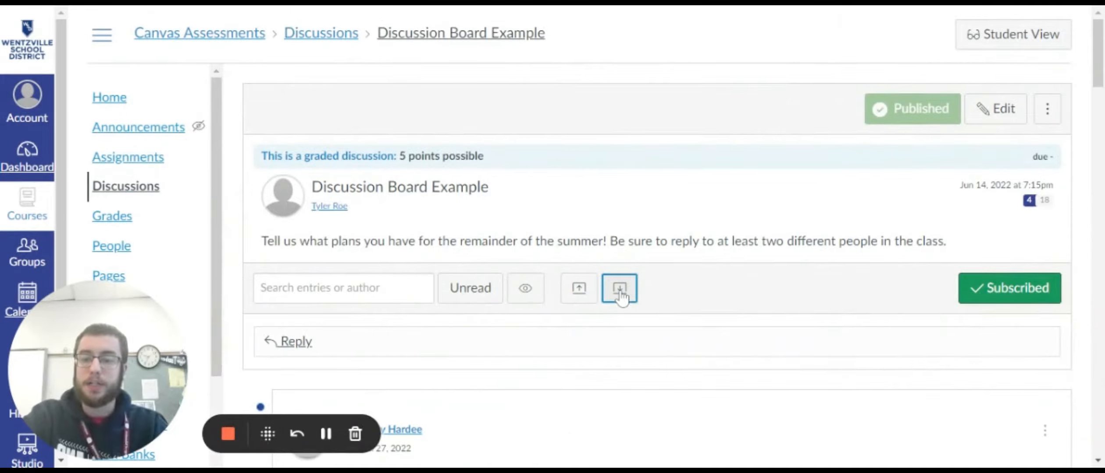
{"action": "scroll", "coordinate": [604, 313], "scroll_direction": "down", "scroll_amount": 15}
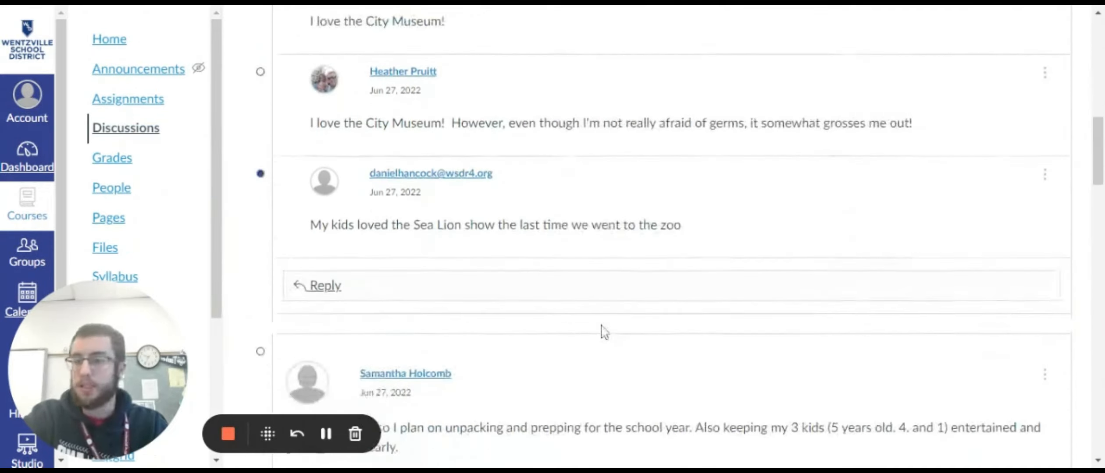
- Activate the discussion's search field for entries or author
{"action": "scroll", "coordinate": [604, 334], "scroll_direction": "up", "scroll_amount": 15}
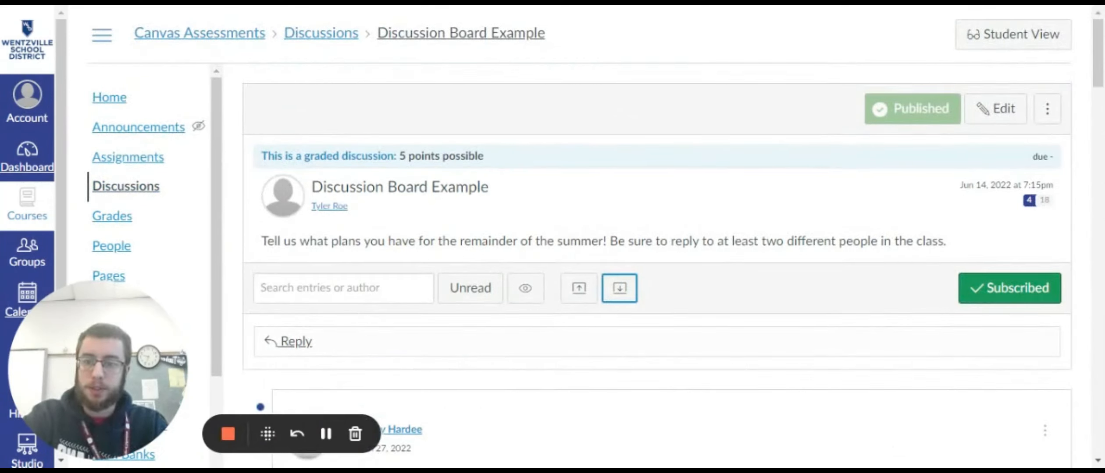
{"action": "left_click", "coordinate": [261, 288]}
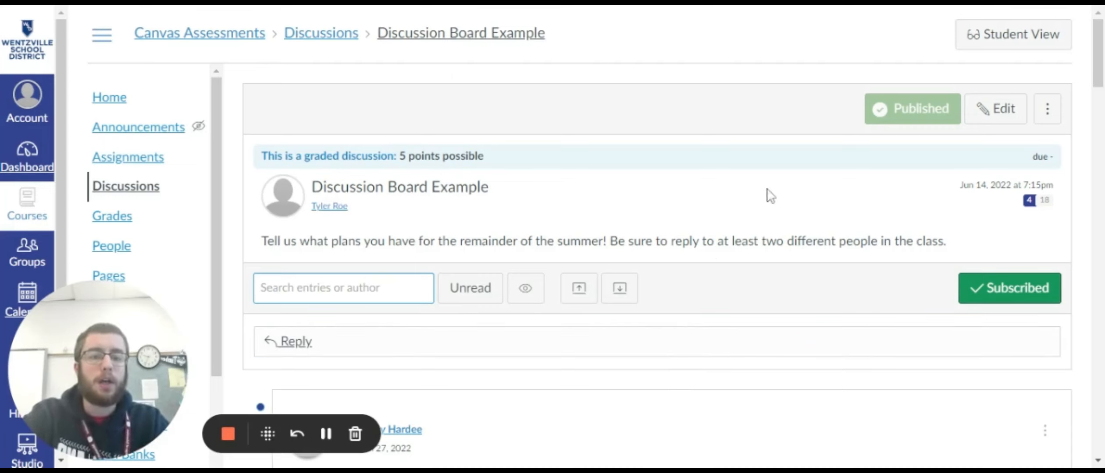
{"action": "scroll", "coordinate": [730, 249], "scroll_direction": "down", "scroll_amount": 2}
{"action": "scroll", "coordinate": [757, 245], "scroll_direction": "up", "scroll_amount": 2}
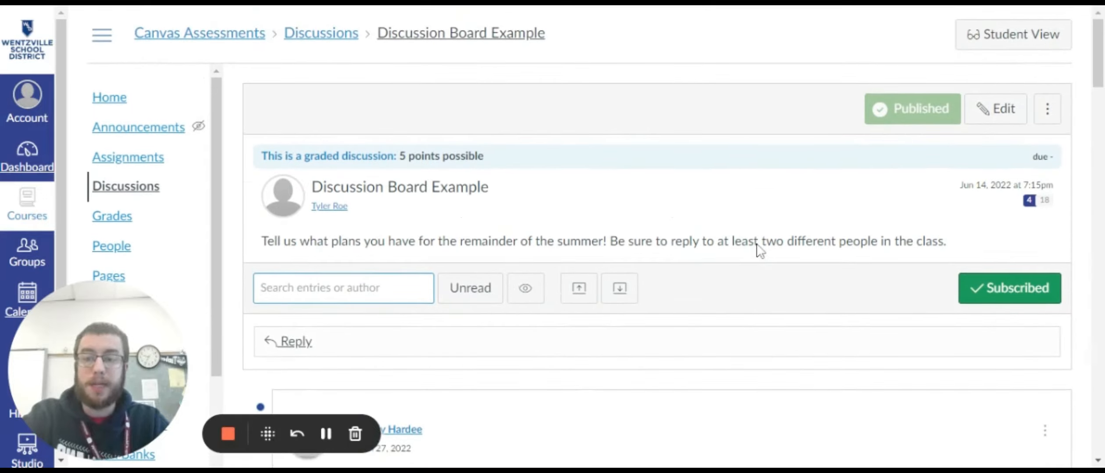
- Mark all entries in the discussion as read and check the reply counts and read markers throughout the threads
{"action": "left_click", "coordinate": [1051, 112]}
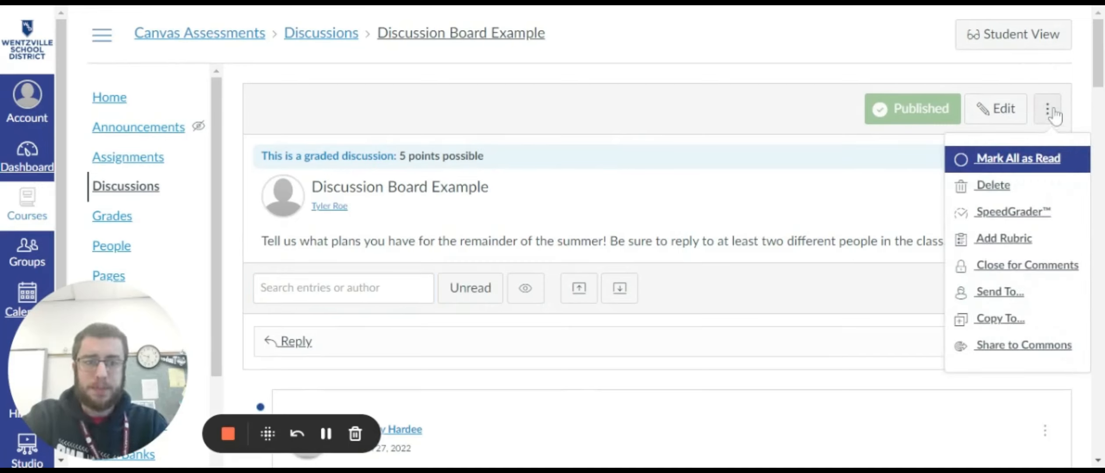
{"action": "left_click", "coordinate": [1034, 167]}
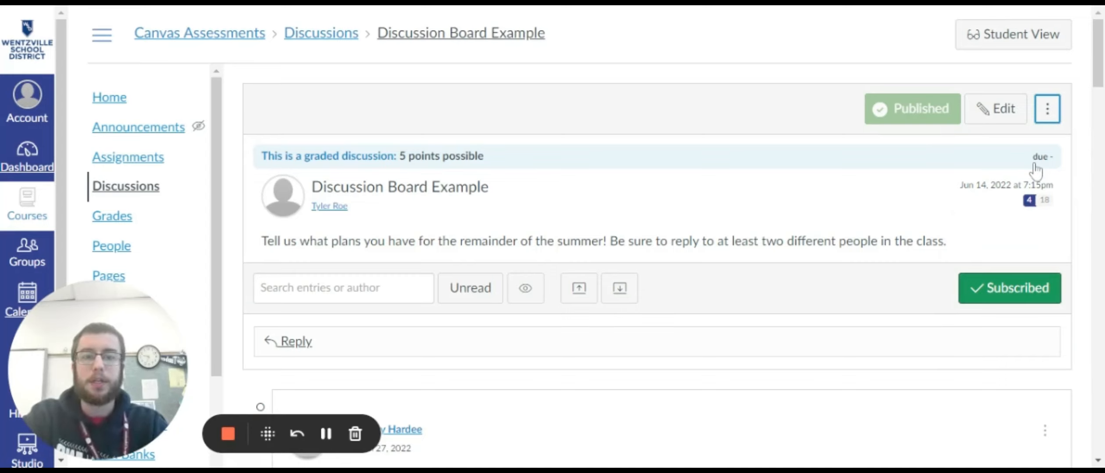
{"action": "scroll", "coordinate": [868, 246], "scroll_direction": "down", "scroll_amount": 5}
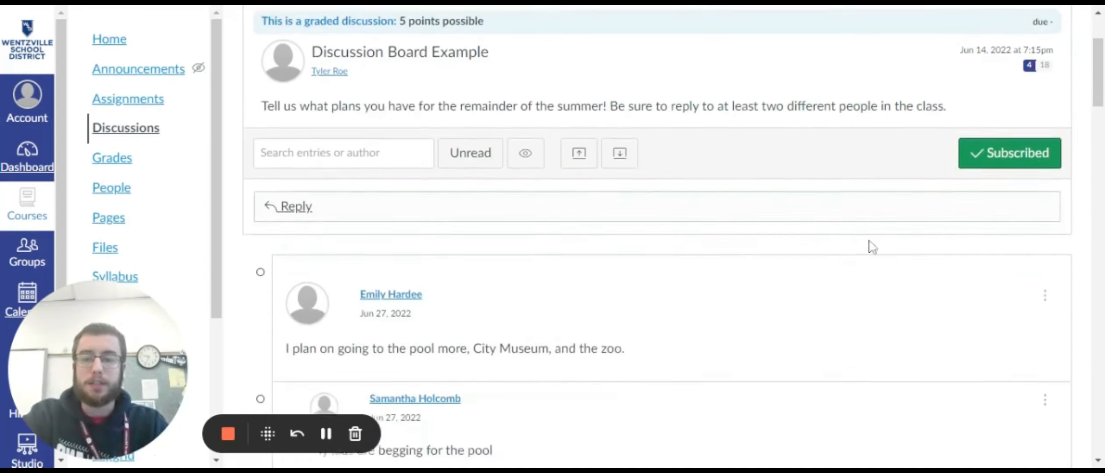
{"action": "scroll", "coordinate": [848, 256], "scroll_direction": "up", "scroll_amount": 5}
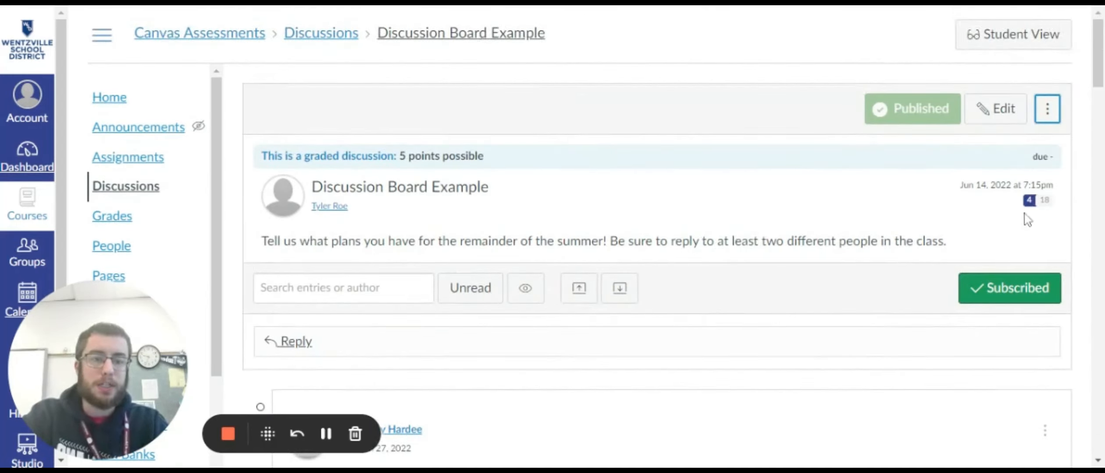
{"action": "mouse_move", "coordinate": [1031, 207]}
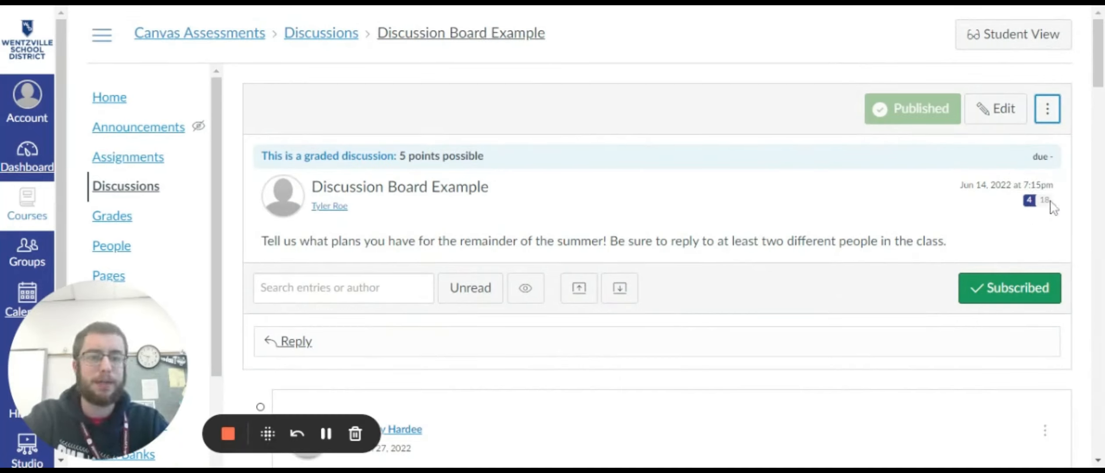
{"action": "scroll", "coordinate": [885, 239], "scroll_direction": "down", "scroll_amount": 3}
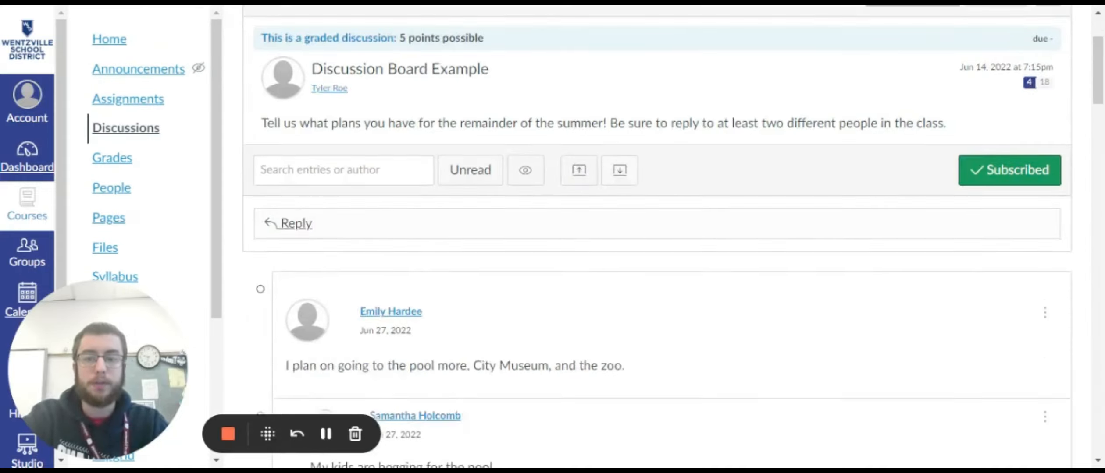
{"action": "scroll", "coordinate": [654, 291], "scroll_direction": "down", "scroll_amount": 15}
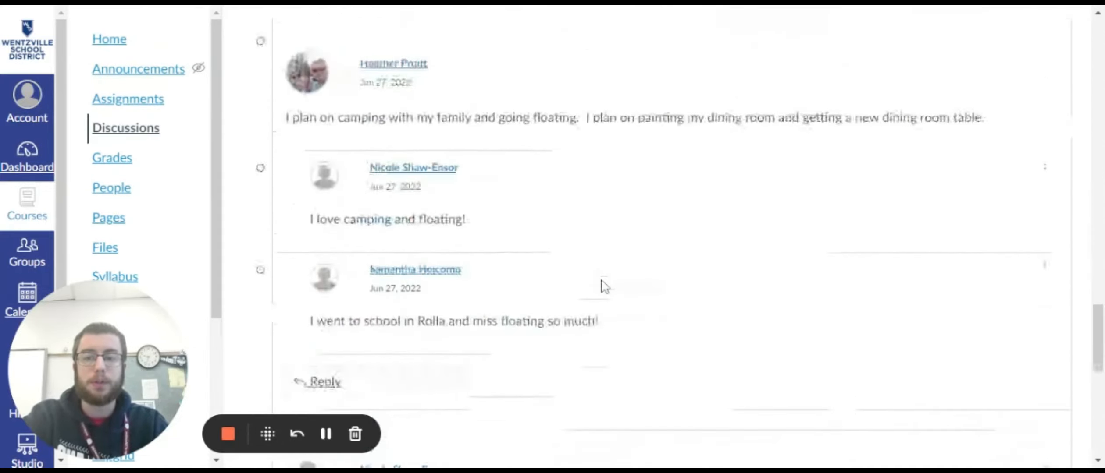
{"action": "scroll", "coordinate": [605, 288], "scroll_direction": "down", "scroll_amount": 5}
{"action": "scroll", "coordinate": [605, 287], "scroll_direction": "up", "scroll_amount": 10}
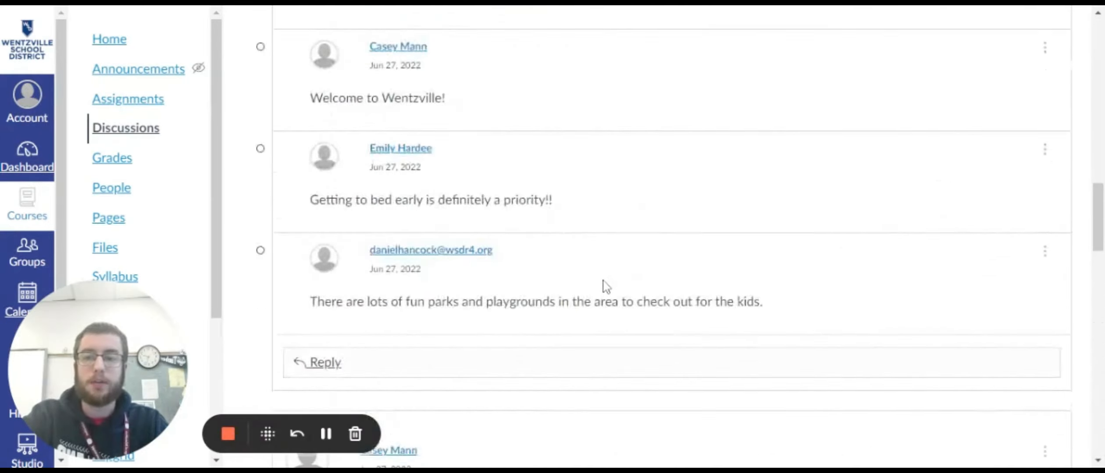
{"action": "scroll", "coordinate": [605, 287], "scroll_direction": "up", "scroll_amount": 15}
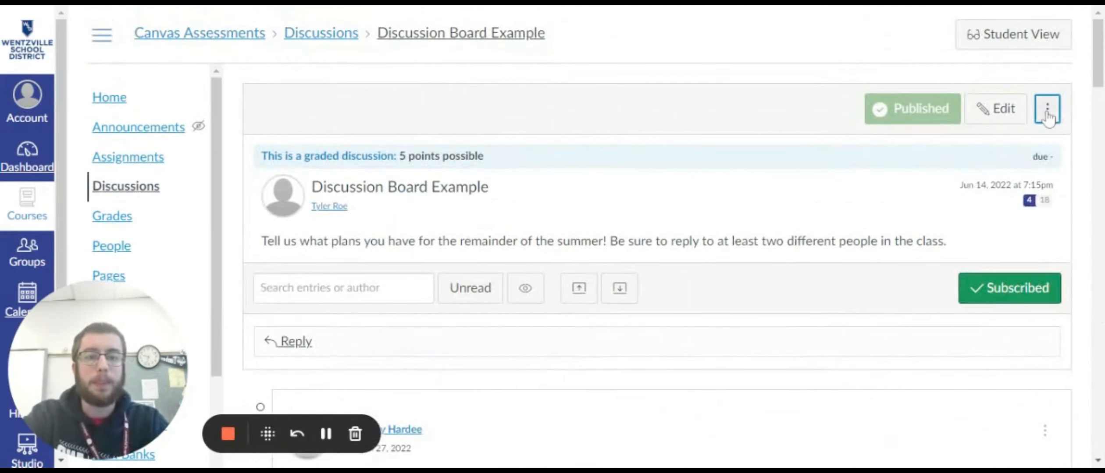
- Start adding a new rubric to the graded discussion and look over its title, criteria and grading options
{"action": "left_click", "coordinate": [1048, 115]}
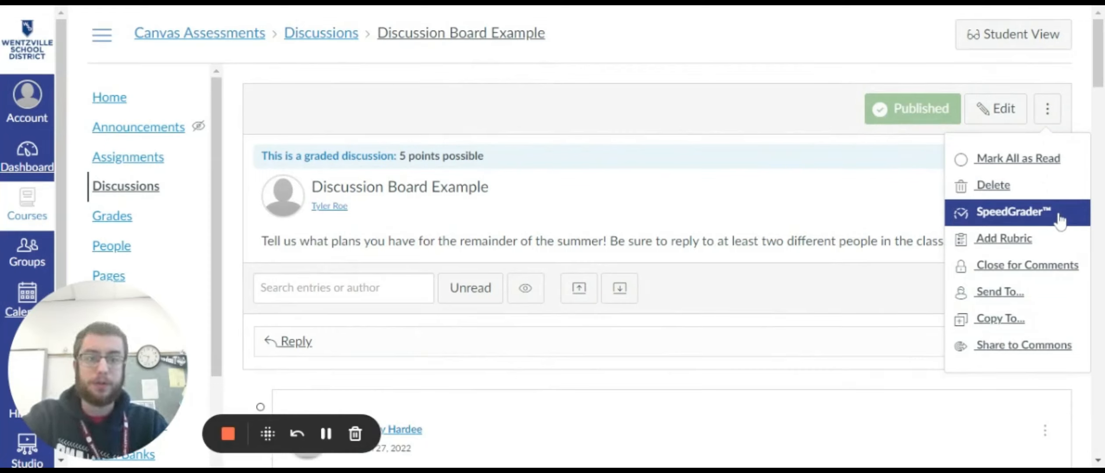
{"action": "left_click", "coordinate": [1022, 252]}
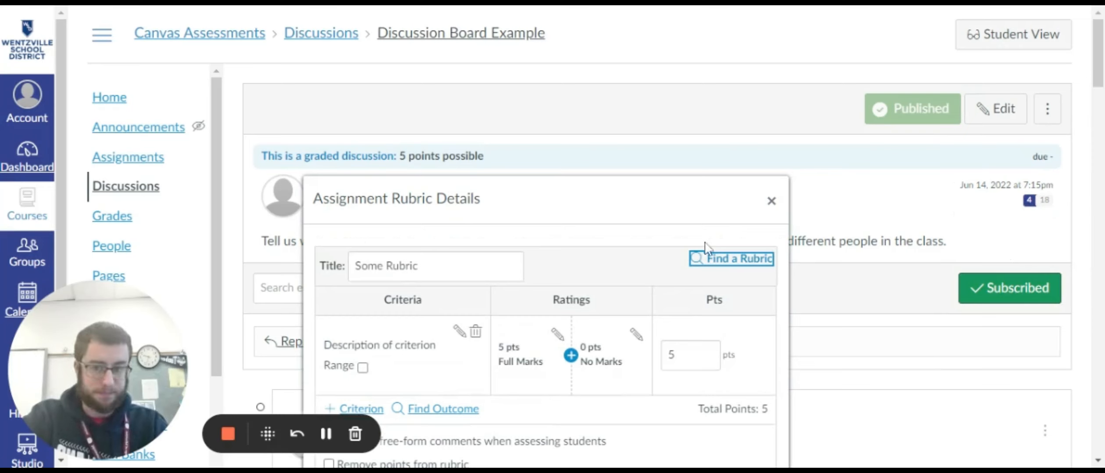
{"action": "scroll", "coordinate": [699, 249], "scroll_direction": "down", "scroll_amount": 4}
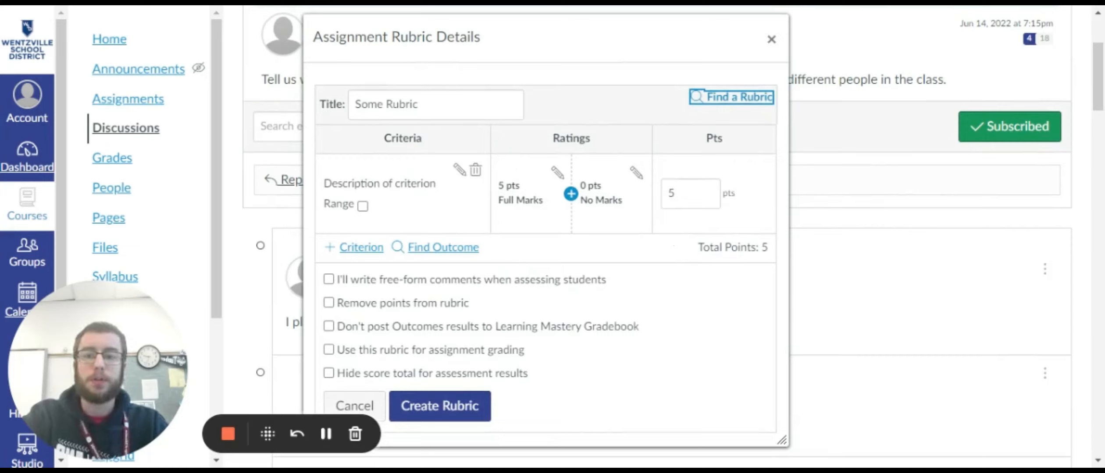
{"action": "left_click", "coordinate": [428, 105]}
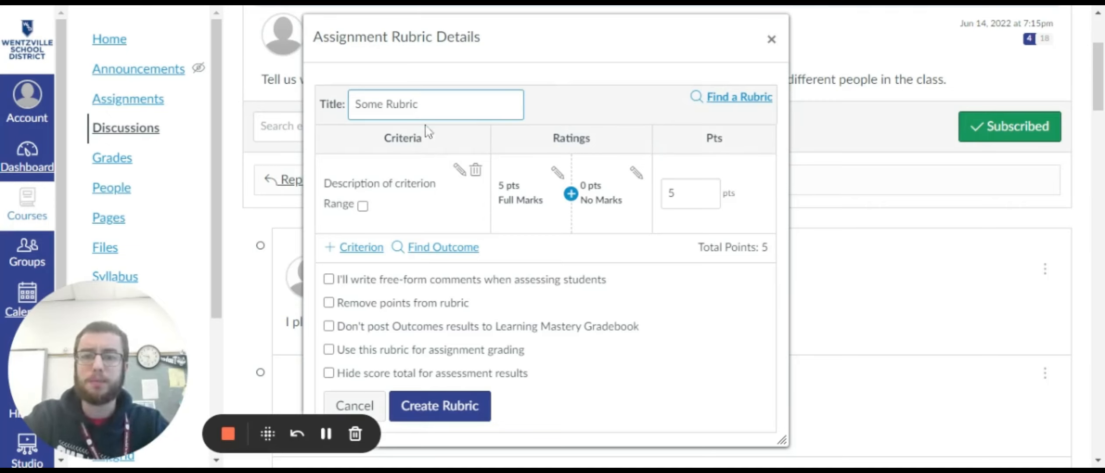
- Describe the rubric's criterion as "They did the first thing" with the long description "The things that were listed as part of the first thing"
{"action": "left_click", "coordinate": [459, 170]}
{"action": "triple_click", "coordinate": [492, 186]}
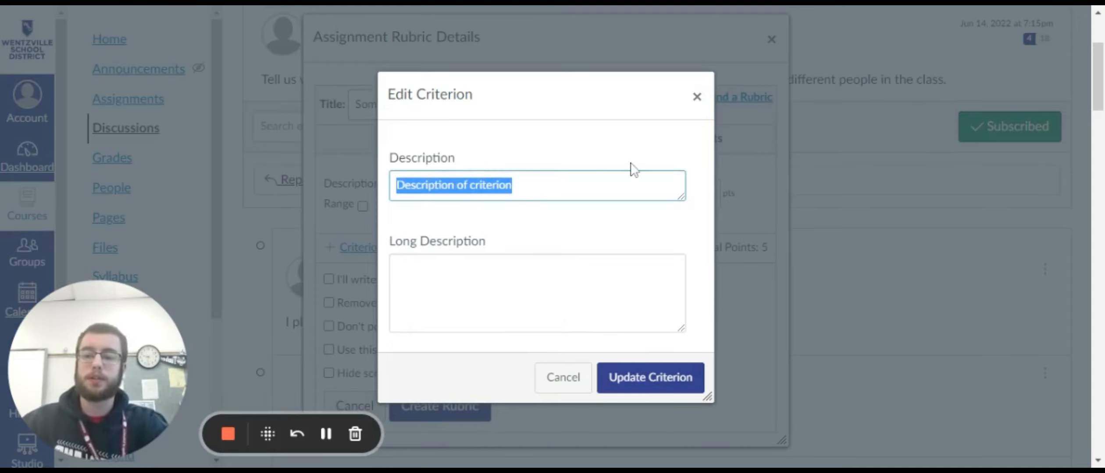
{"action": "type", "text": "They did "}
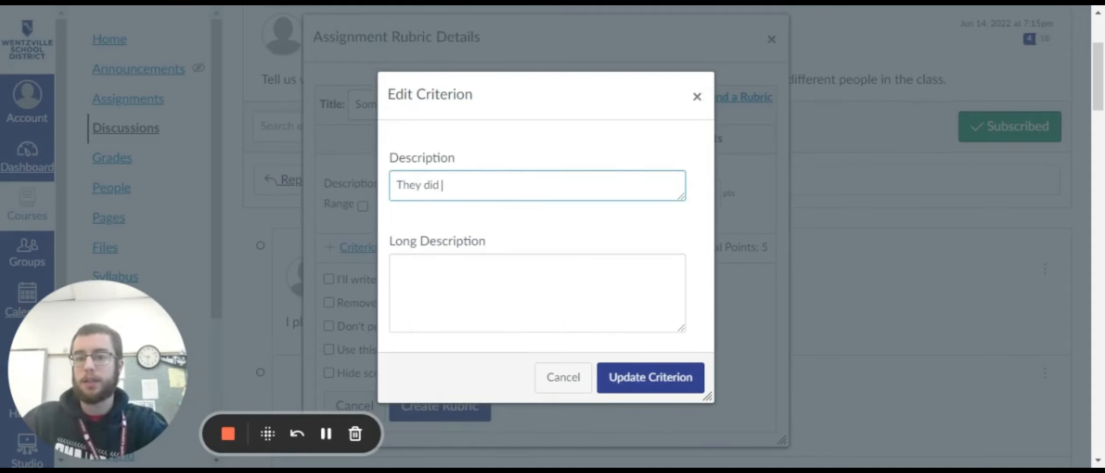
{"action": "type", "text": "the first thing"}
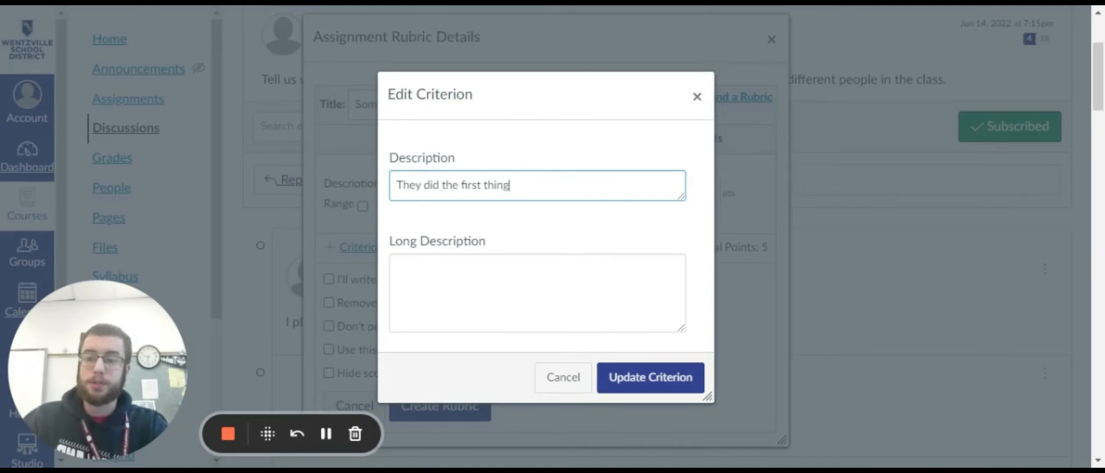
{"action": "left_click", "coordinate": [526, 287]}
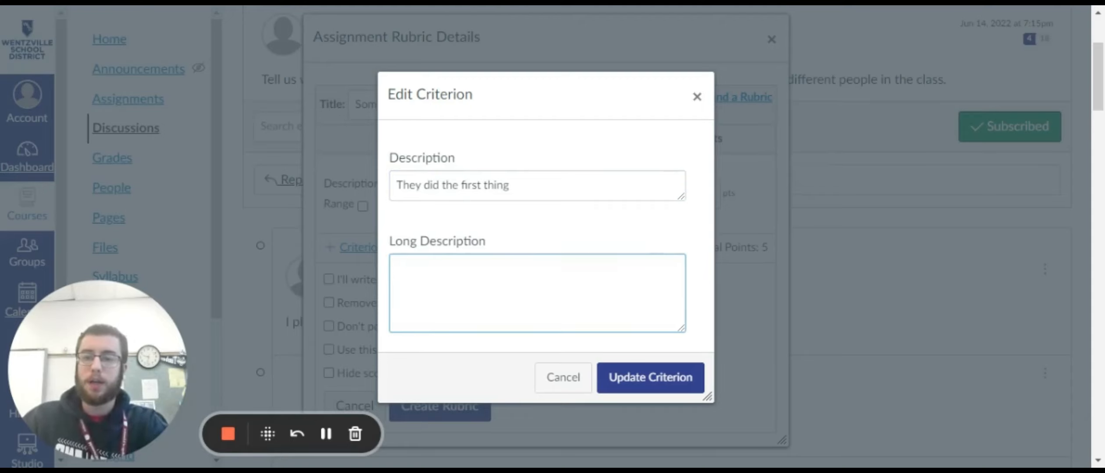
{"action": "type", "text": "The things "}
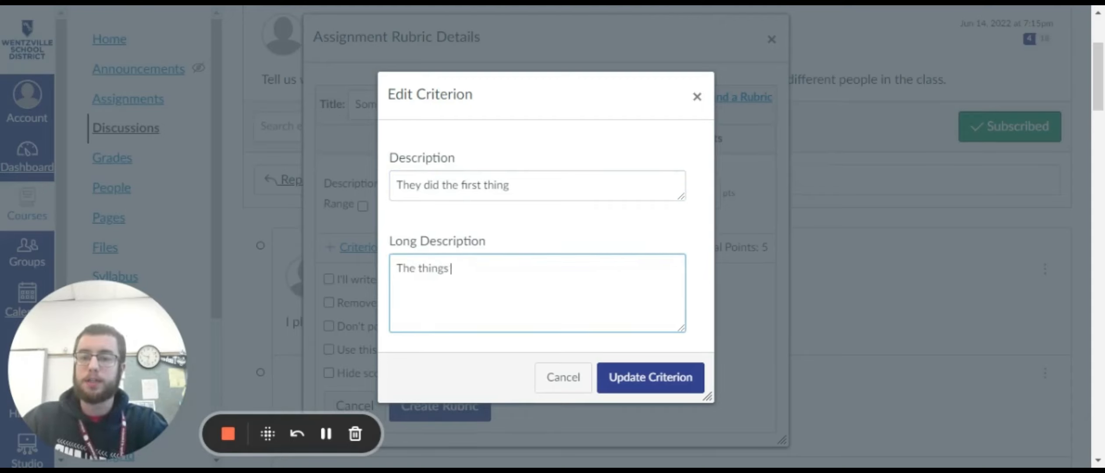
{"action": "type", "text": "that were listed"}
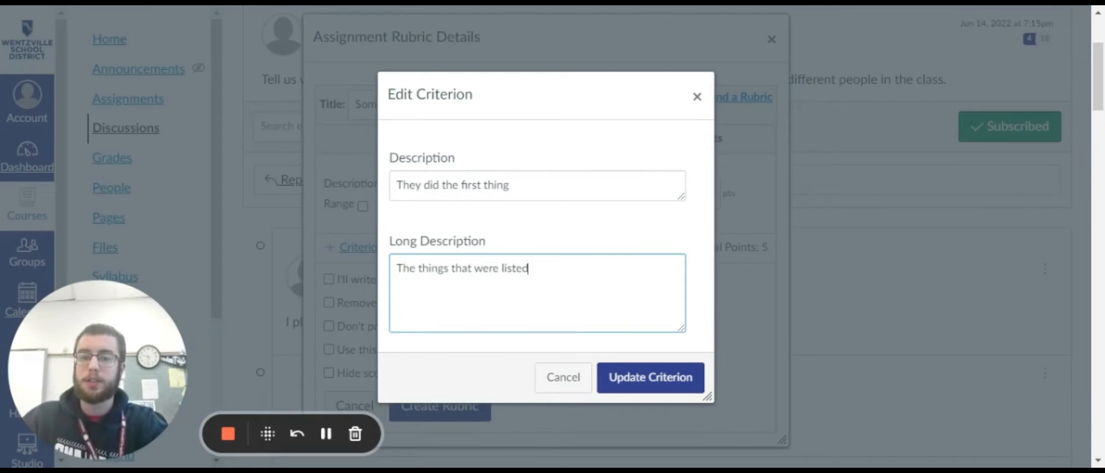
{"action": "type", "text": " as part of"}
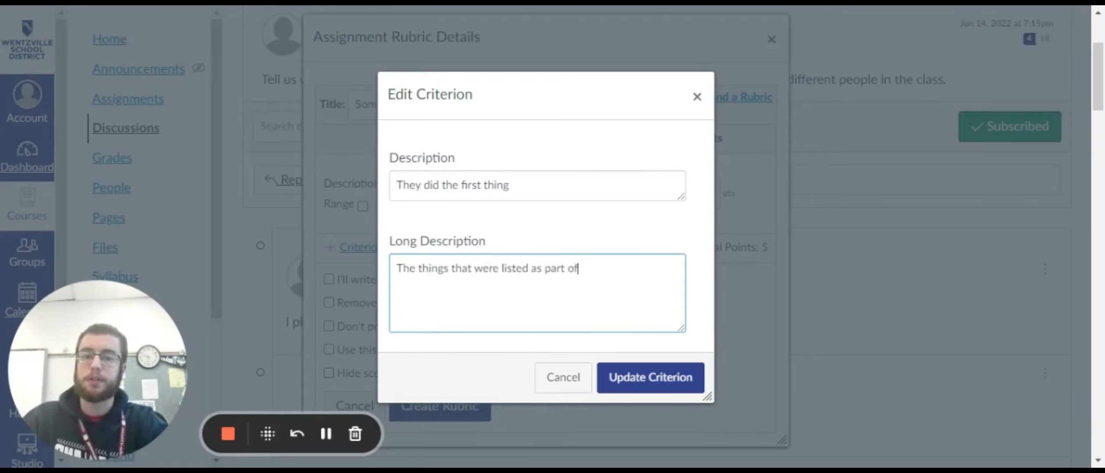
{"action": "type", "text": " the first thing"}
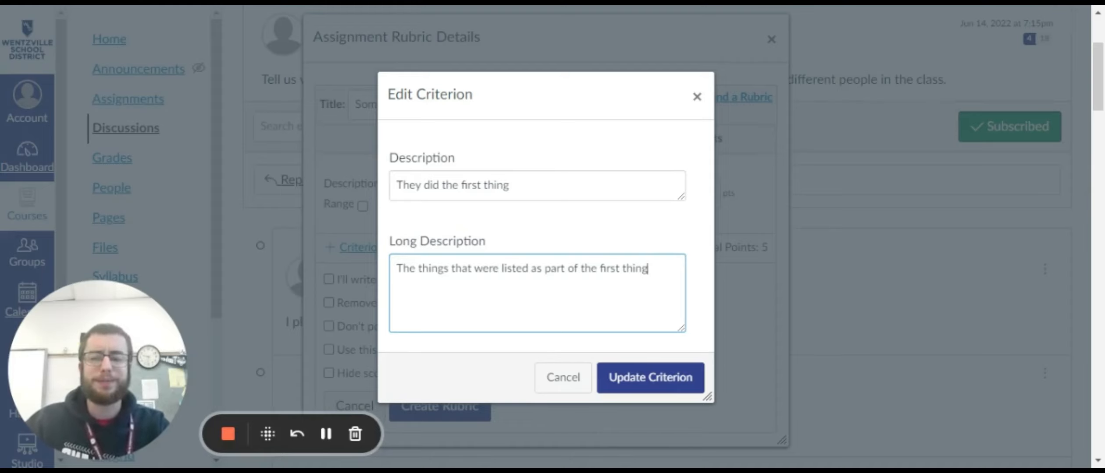
{"action": "left_click", "coordinate": [625, 386]}
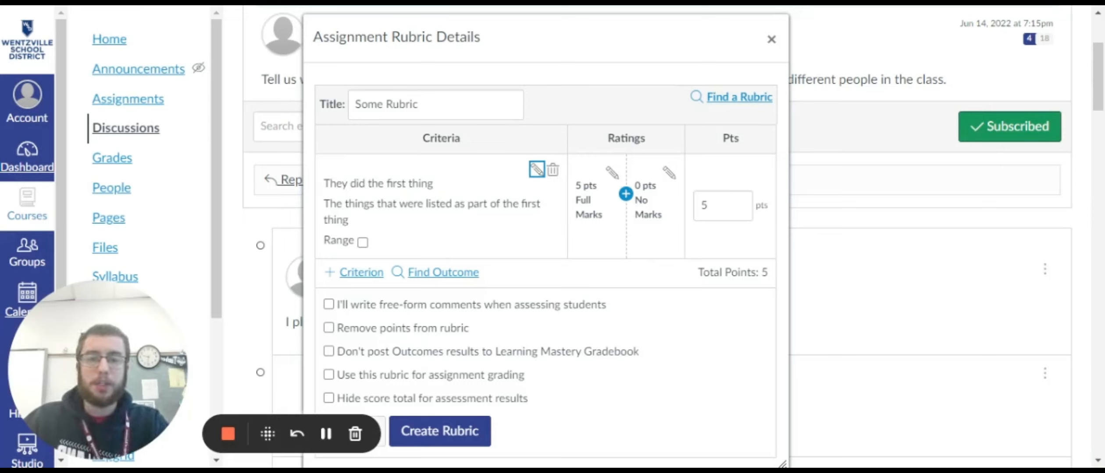
- Set the "They did the first thing" criterion's value to 3 points
{"action": "left_click", "coordinate": [716, 205]}
{"action": "key", "text": "ctrl+a"}
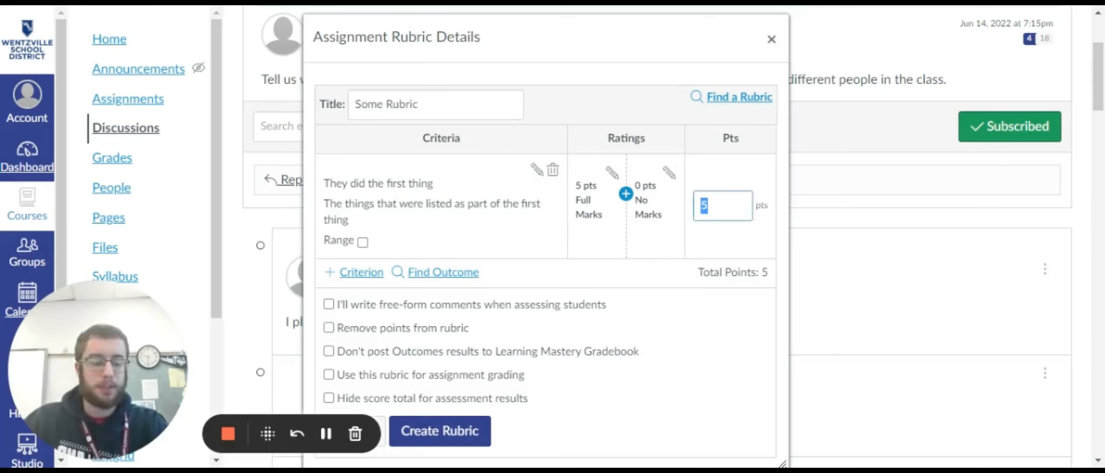
{"action": "type", "text": "3"}
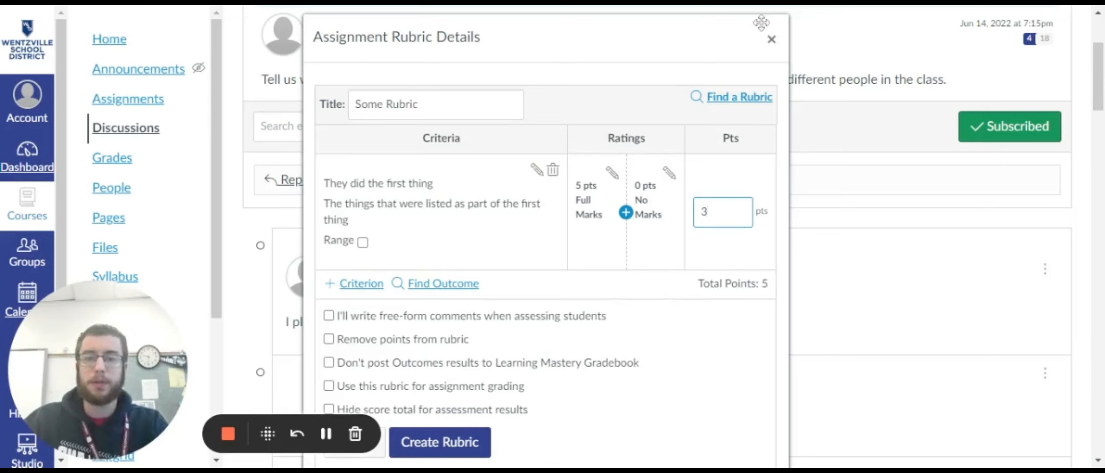
{"action": "left_click", "coordinate": [731, 261]}
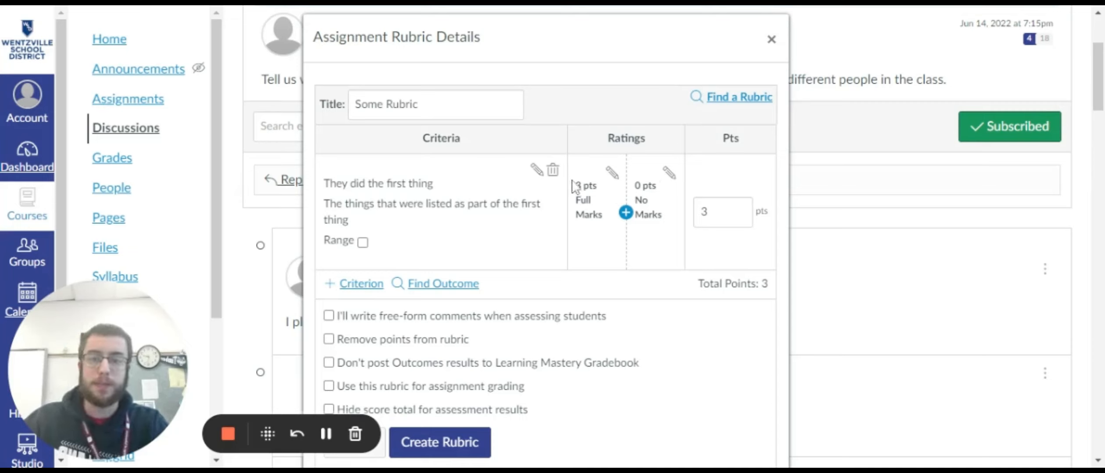
- Add a 2-point rating titled "Missed one of the things" between the full marks and no marks ratings
{"action": "left_click", "coordinate": [625, 214]}
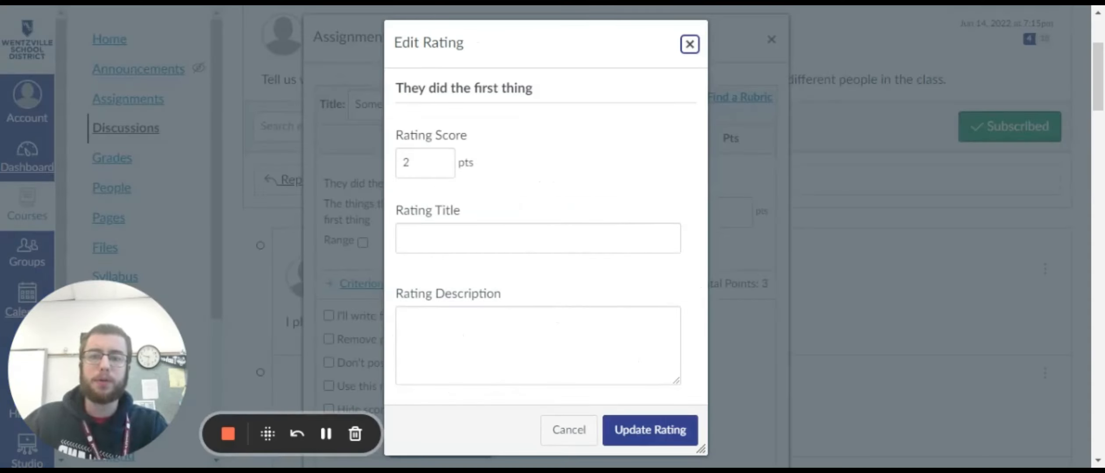
{"action": "left_click", "coordinate": [422, 163]}
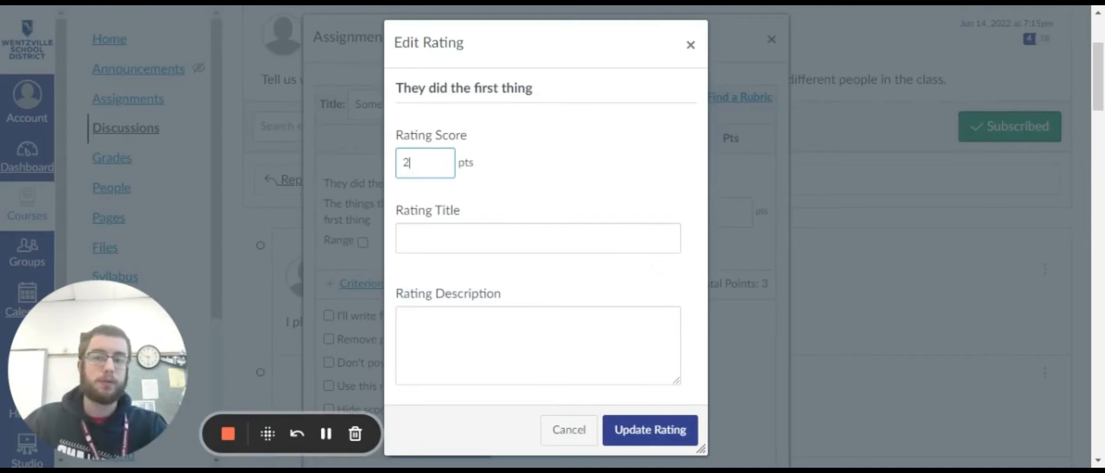
{"action": "key", "text": "Tab"}
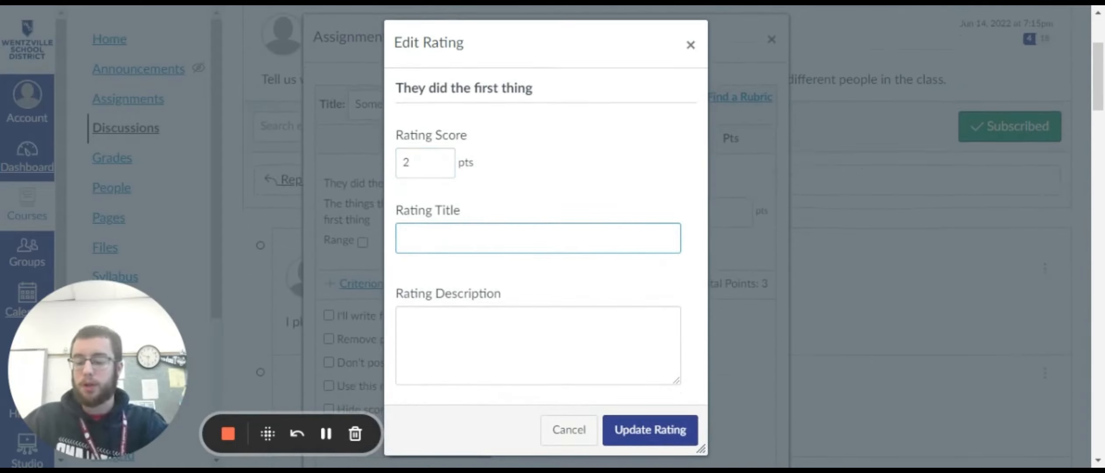
{"action": "type", "text": "M"}
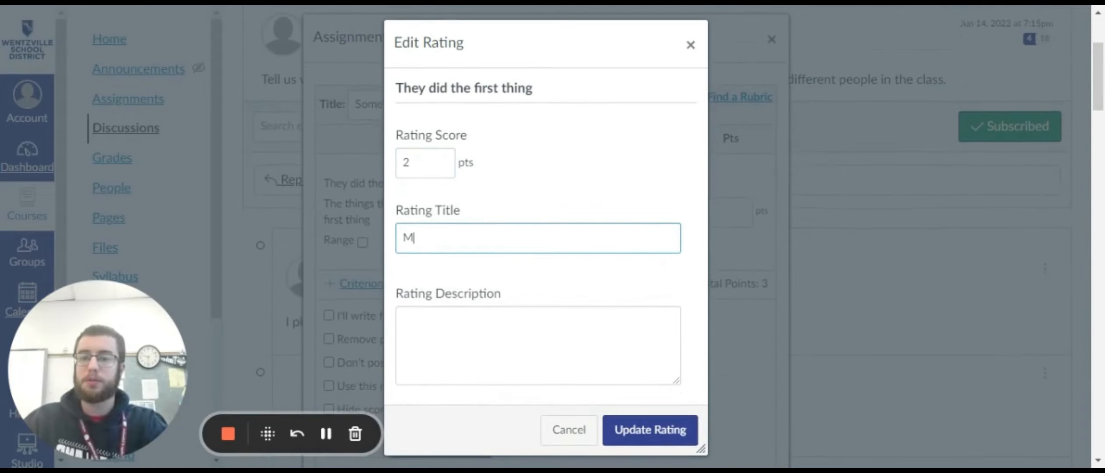
{"action": "type", "text": "issed one "}
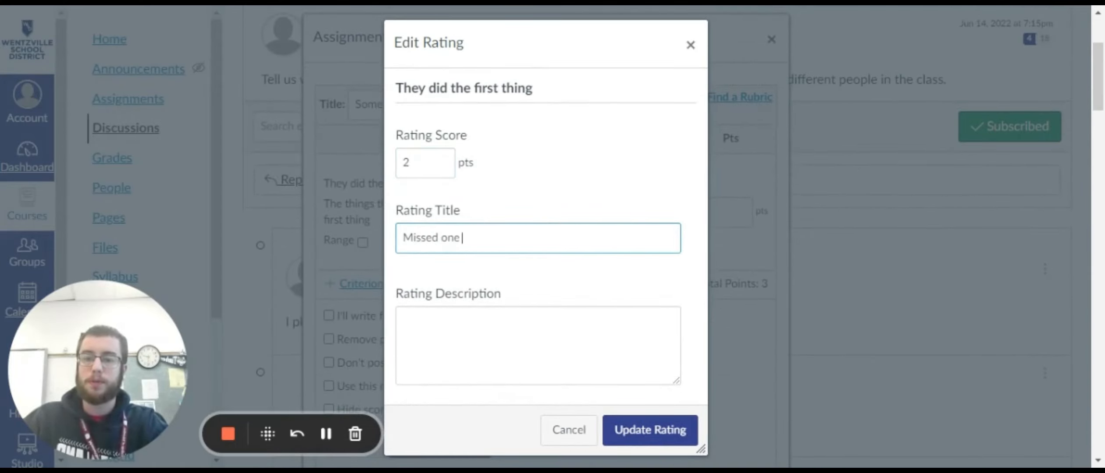
{"action": "type", "text": "of the things"}
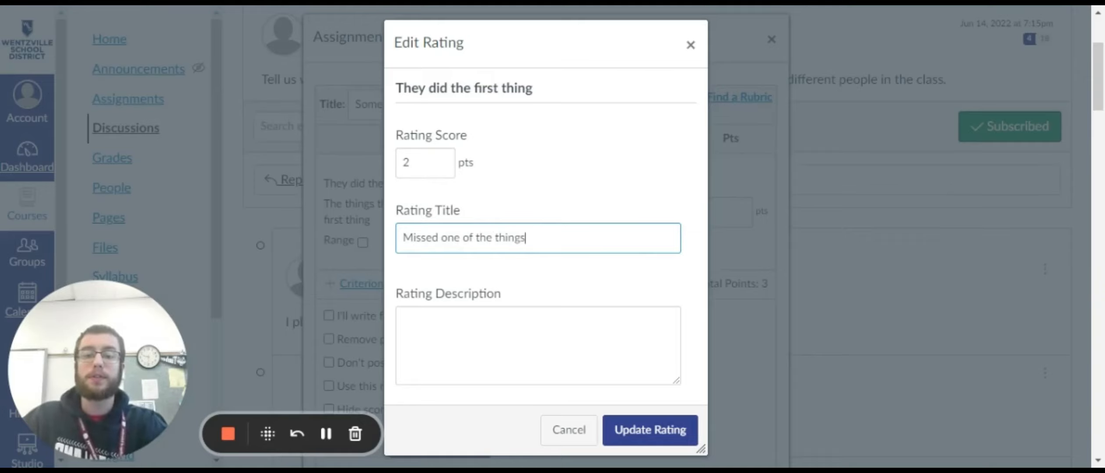
{"action": "left_click", "coordinate": [641, 427]}
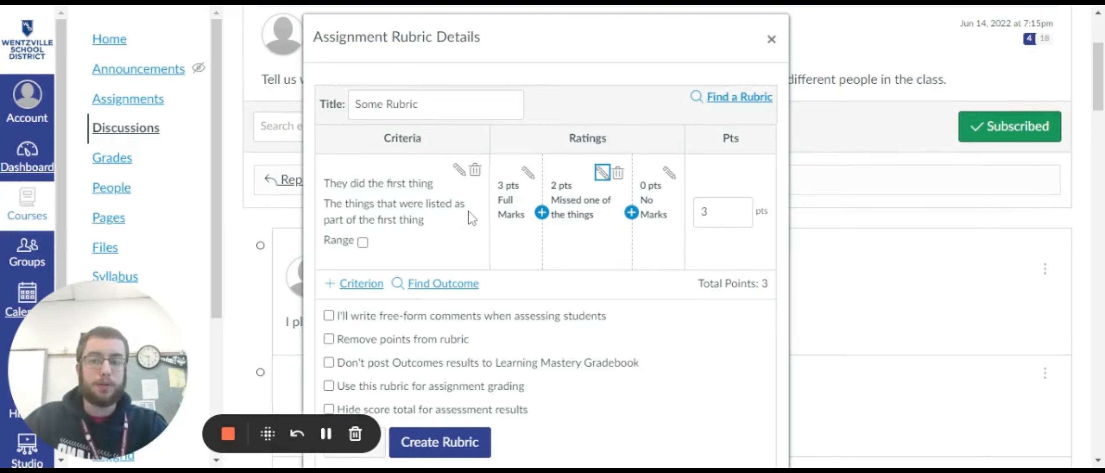
{"action": "left_click", "coordinate": [361, 286]}
{"action": "left_click", "coordinate": [406, 267]}
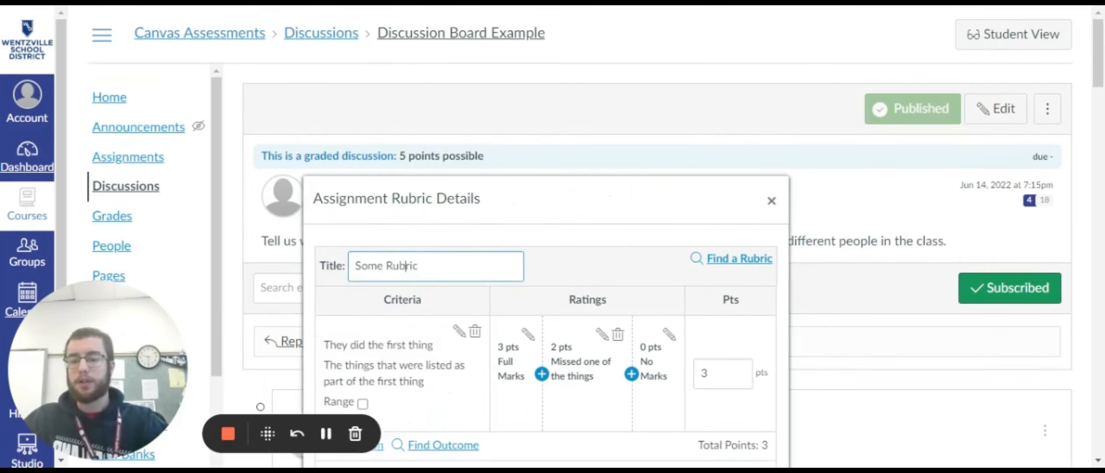
{"action": "scroll", "coordinate": [445, 294], "scroll_direction": "down", "scroll_amount": 3}
{"action": "left_click", "coordinate": [375, 285]}
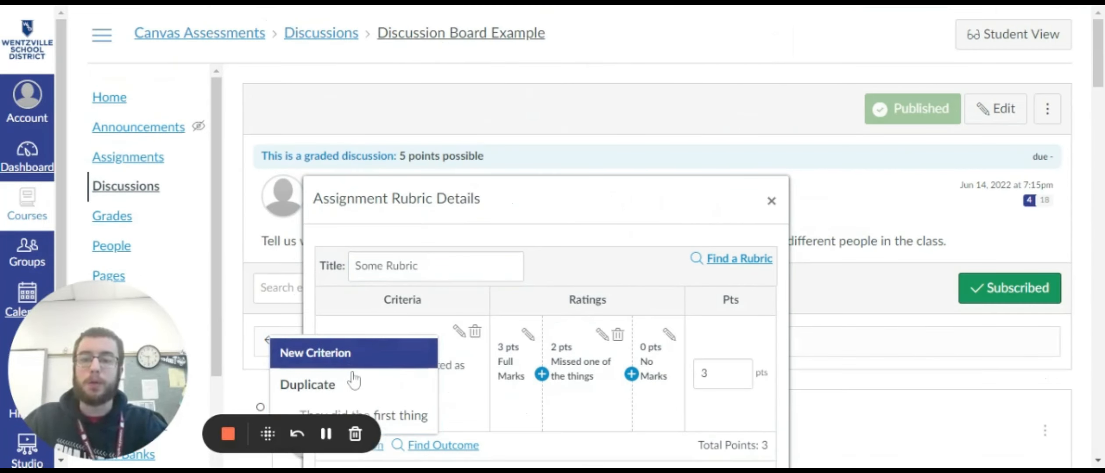
{"action": "left_click_drag", "start_coordinate": [119, 361], "coordinate": [795, 94]}
{"action": "left_click", "coordinate": [199, 445]}
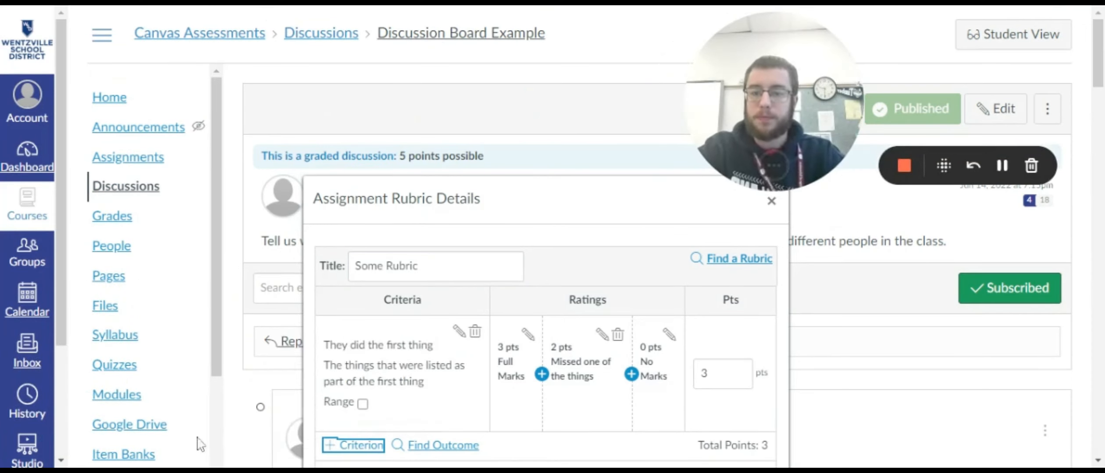
- Duplicate the first criterion as "They did the second thing" with the long description "The things that were listed as part of the second thing"
{"action": "left_click", "coordinate": [329, 446]}
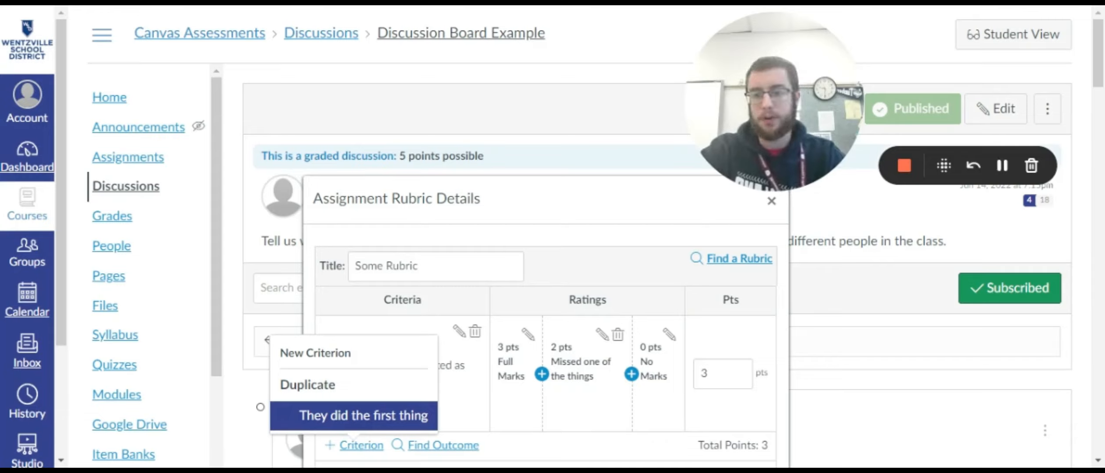
{"action": "left_click", "coordinate": [355, 416]}
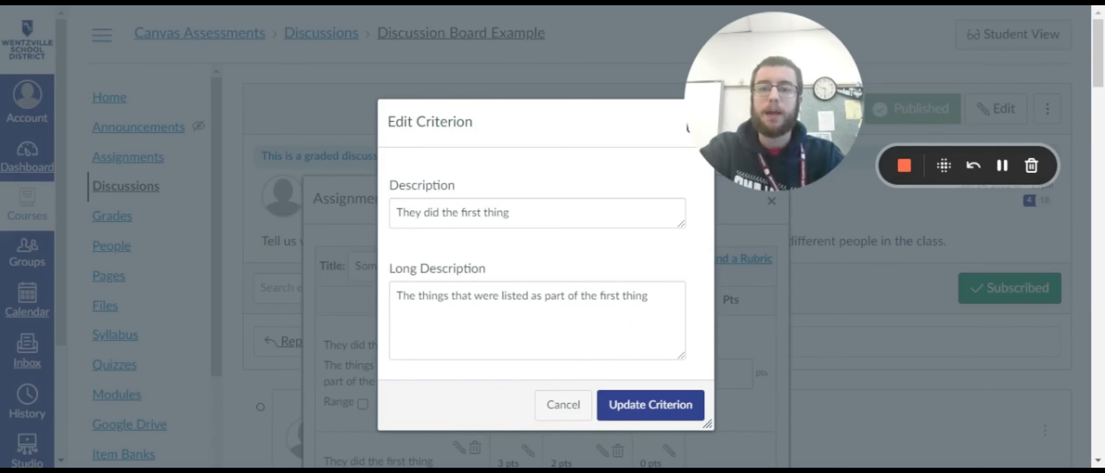
{"action": "double_click", "coordinate": [472, 214]}
{"action": "type", "text": "second"}
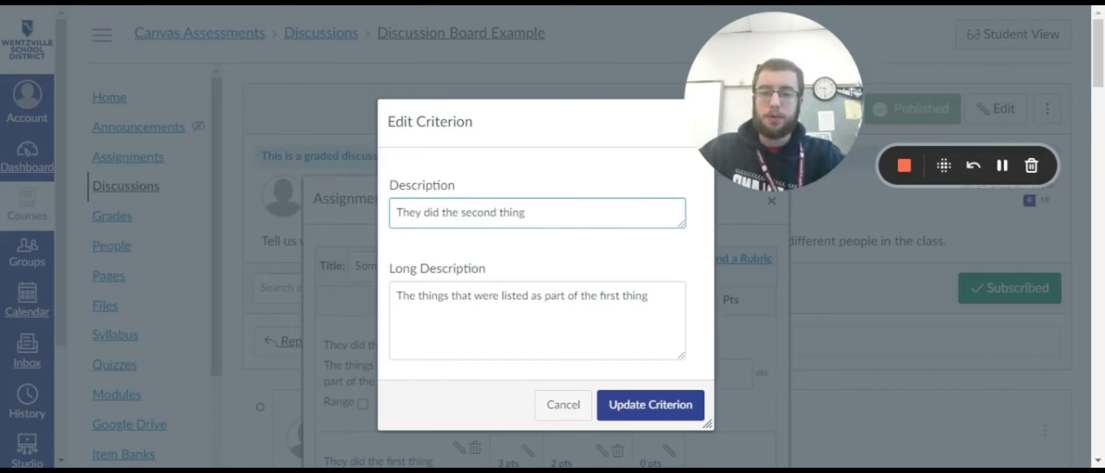
{"action": "double_click", "coordinate": [618, 296]}
{"action": "type", "text": "second"}
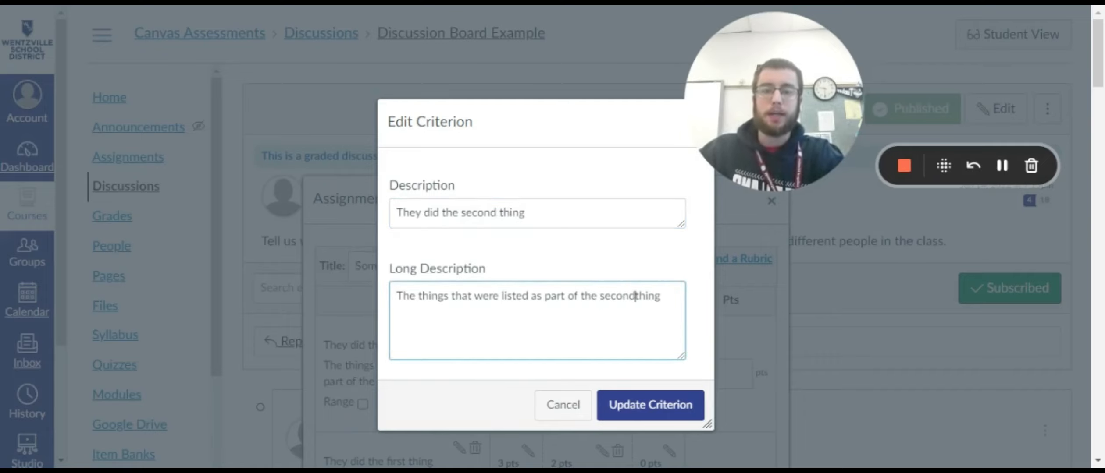
{"action": "left_click", "coordinate": [634, 403]}
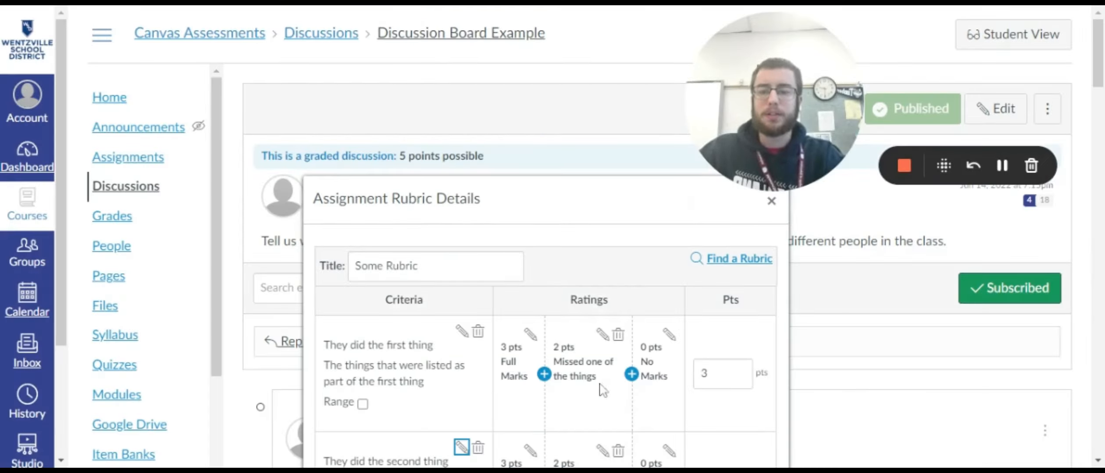
- Set the "They did the second thing" criterion's value to 5 points
{"action": "scroll", "coordinate": [603, 390], "scroll_direction": "down", "scroll_amount": 2}
{"action": "scroll", "coordinate": [438, 381], "scroll_direction": "down", "scroll_amount": 2}
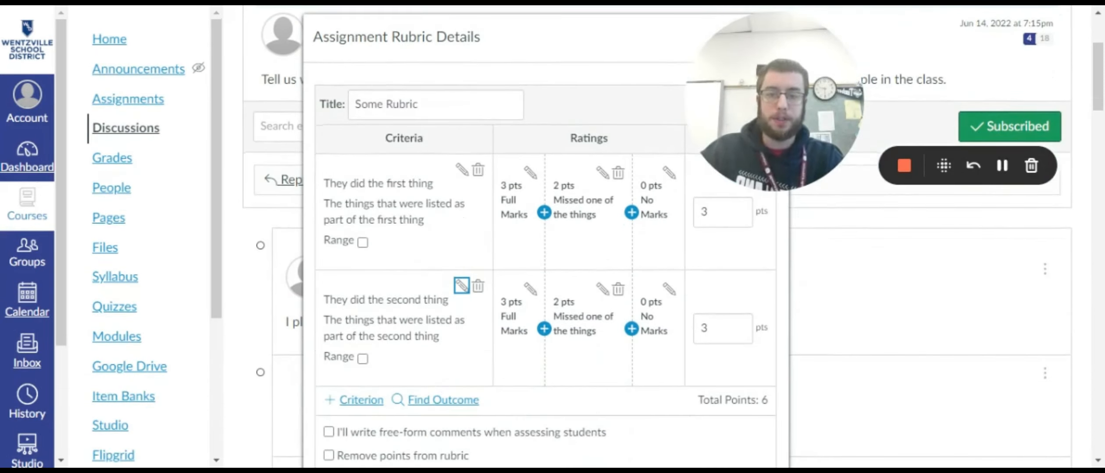
{"action": "double_click", "coordinate": [704, 328]}
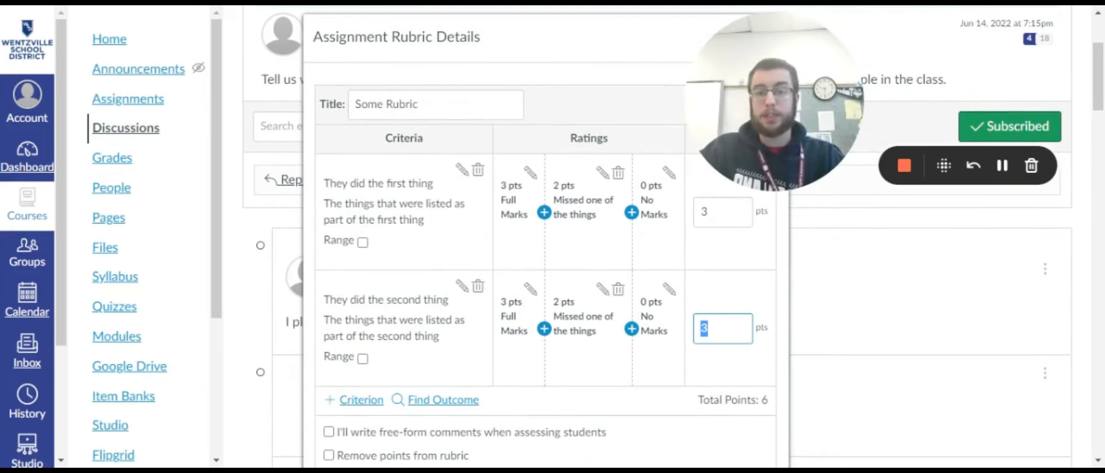
{"action": "type", "text": "5"}
{"action": "left_click", "coordinate": [736, 365]}
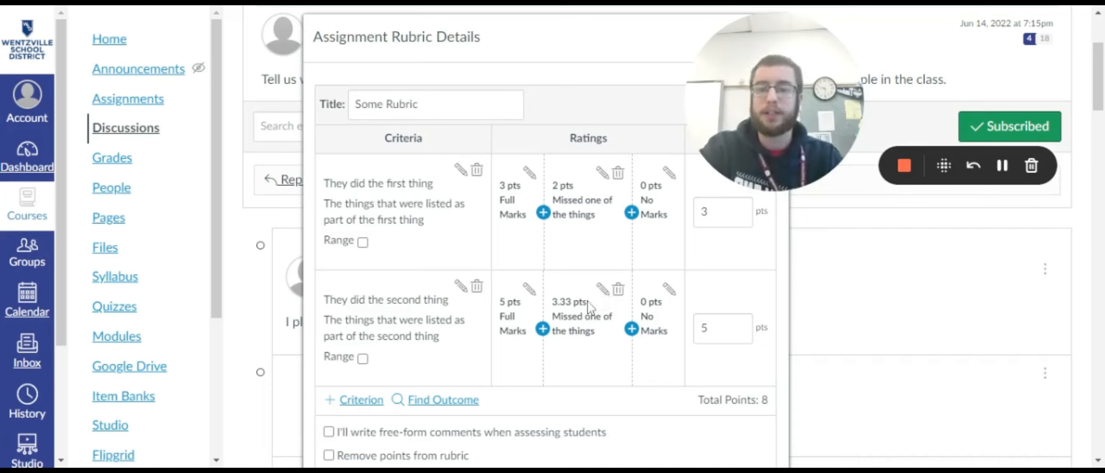
- Set the second criterion's "Missed one of the things" rating score to 2 points
{"action": "left_click", "coordinate": [602, 289]}
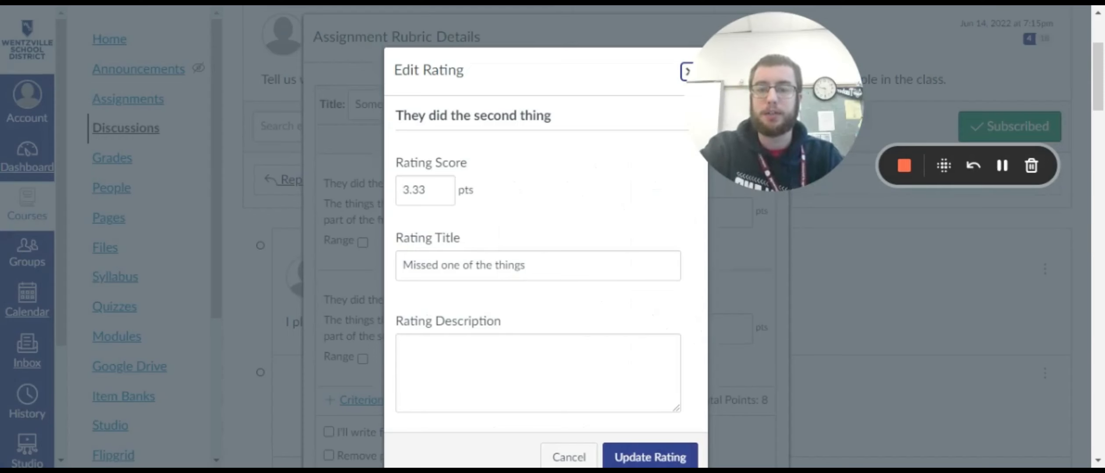
{"action": "key", "text": "Tab"}
{"action": "type", "text": "2"}
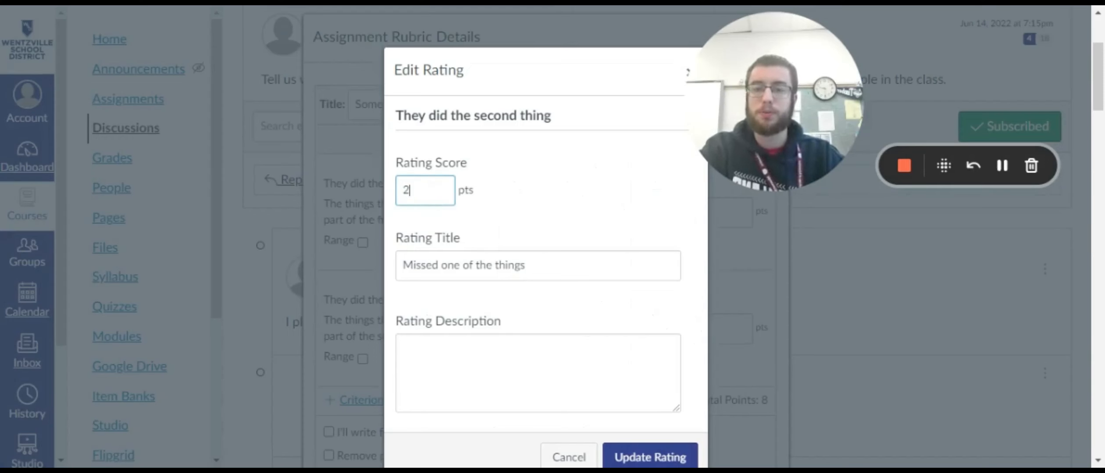
{"action": "left_click", "coordinate": [638, 454]}
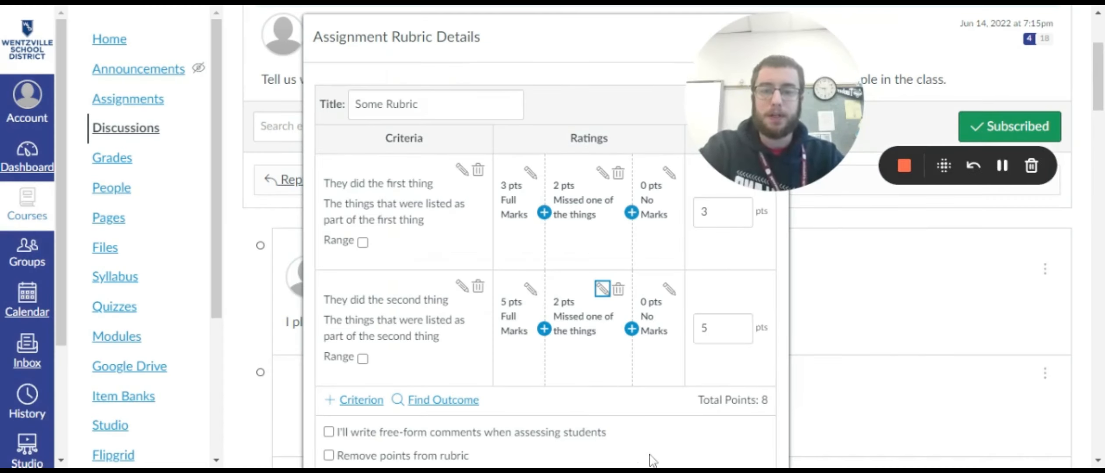
- Try the rubric's option for writing free-form comments when assessing students and switch it back off
{"action": "scroll", "coordinate": [625, 357], "scroll_direction": "down", "scroll_amount": 2}
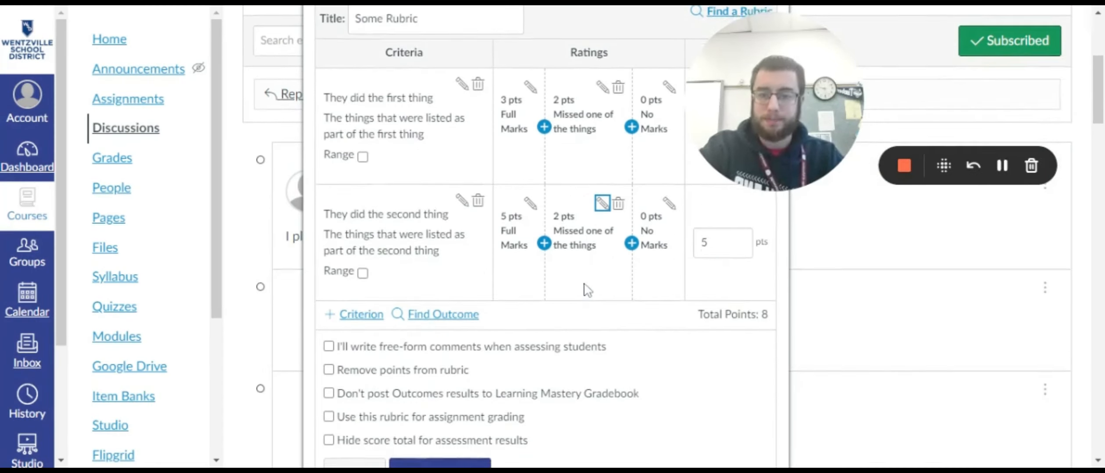
{"action": "scroll", "coordinate": [583, 294], "scroll_direction": "down", "scroll_amount": 2}
{"action": "scroll", "coordinate": [517, 325], "scroll_direction": "up", "scroll_amount": 2}
{"action": "scroll", "coordinate": [495, 346], "scroll_direction": "down", "scroll_amount": 1}
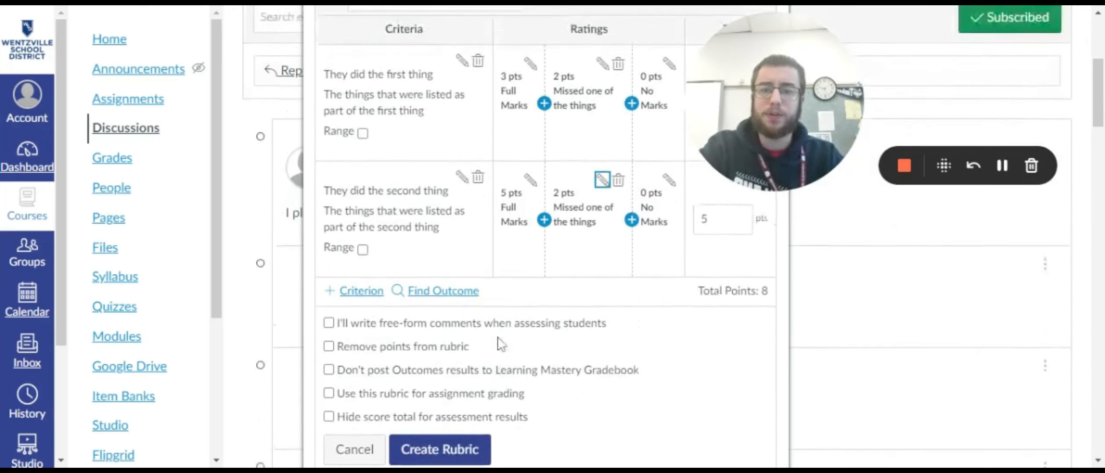
{"action": "scroll", "coordinate": [438, 350], "scroll_direction": "up", "scroll_amount": 1}
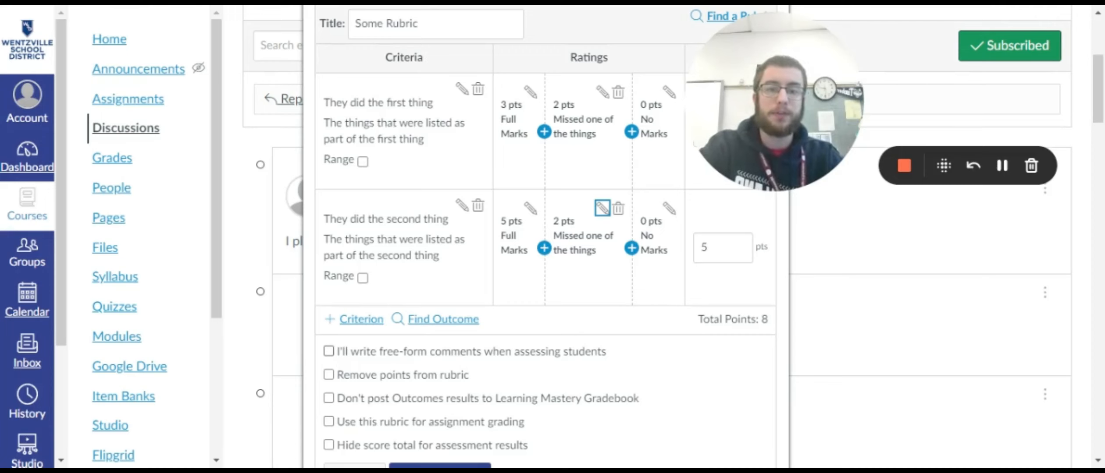
{"action": "left_click_drag", "start_coordinate": [806, 115], "coordinate": [232, 142]}
{"action": "left_click_drag", "start_coordinate": [857, 394], "coordinate": [948, 410]}
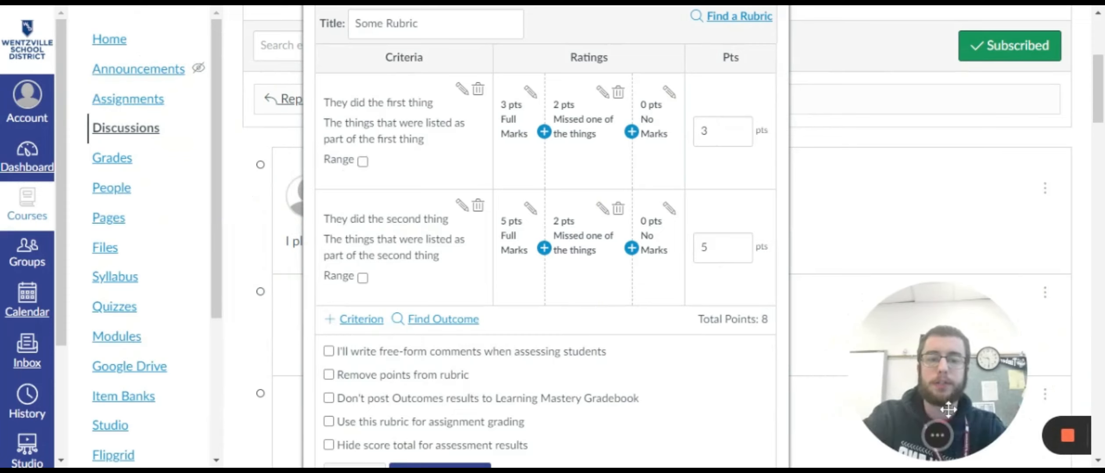
{"action": "left_click", "coordinate": [329, 351]}
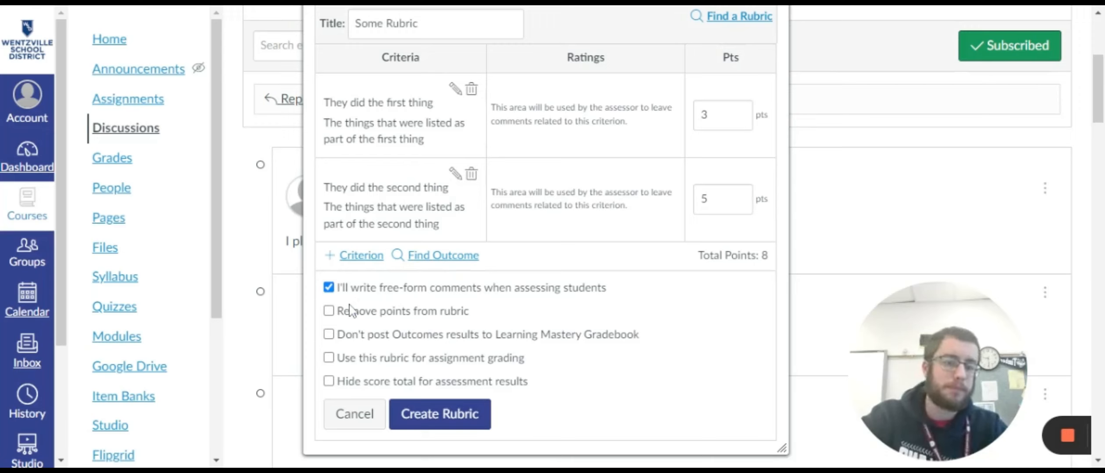
{"action": "left_click", "coordinate": [329, 288]}
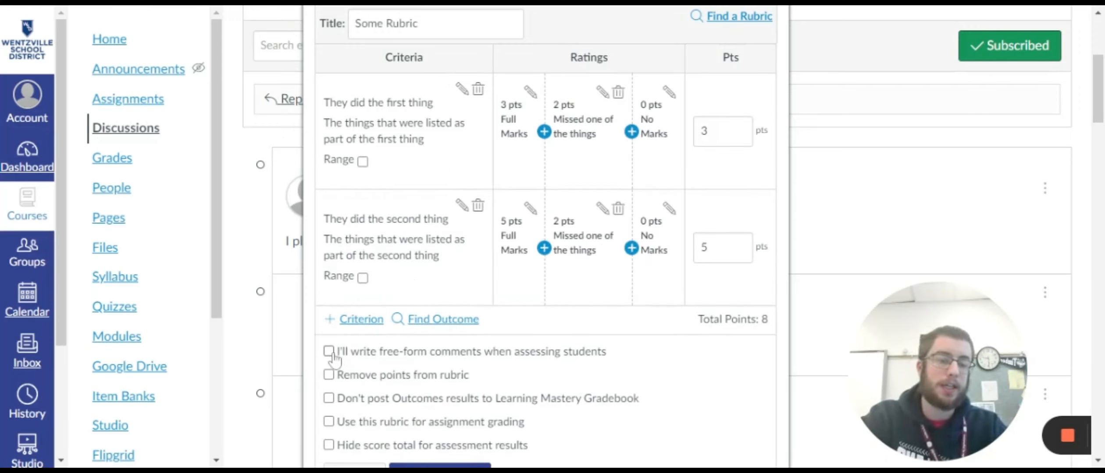
- Try removing points from the rubric and restore the point values
{"action": "scroll", "coordinate": [570, 256], "scroll_direction": "down", "scroll_amount": 2}
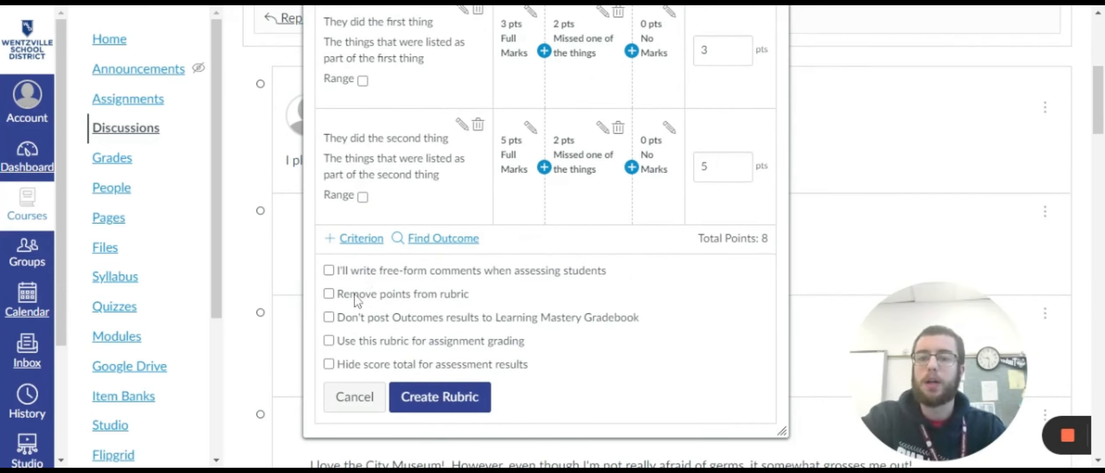
{"action": "left_click", "coordinate": [328, 296]}
{"action": "scroll", "coordinate": [330, 306], "scroll_direction": "up", "scroll_amount": 2}
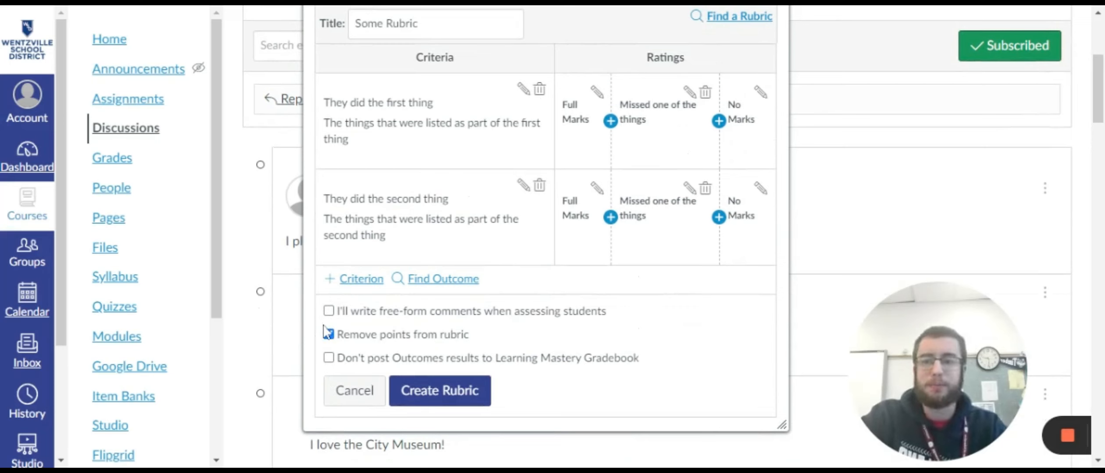
{"action": "left_click", "coordinate": [328, 334]}
- Create the rubric for the graded discussion and look over its criteria, ratings and points
{"action": "scroll", "coordinate": [329, 338], "scroll_direction": "down", "scroll_amount": 2}
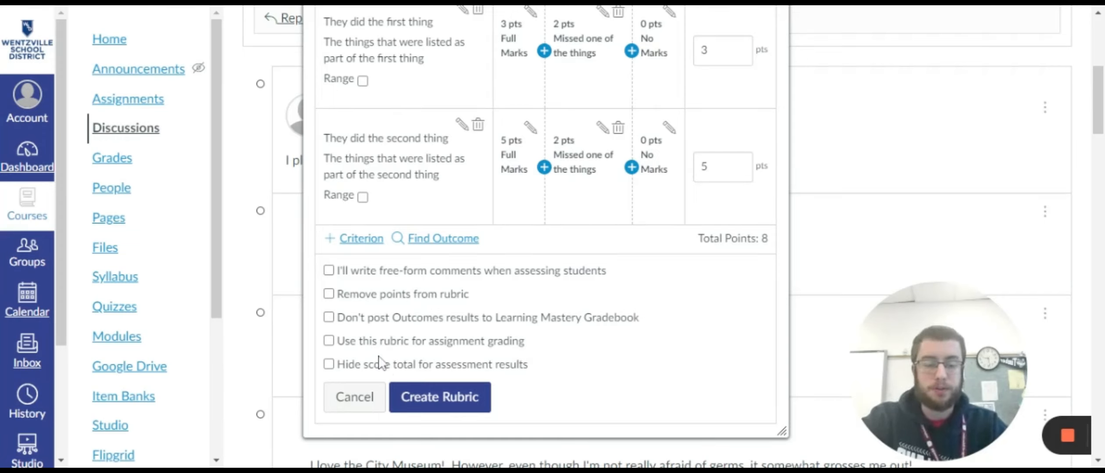
{"action": "left_click", "coordinate": [455, 397]}
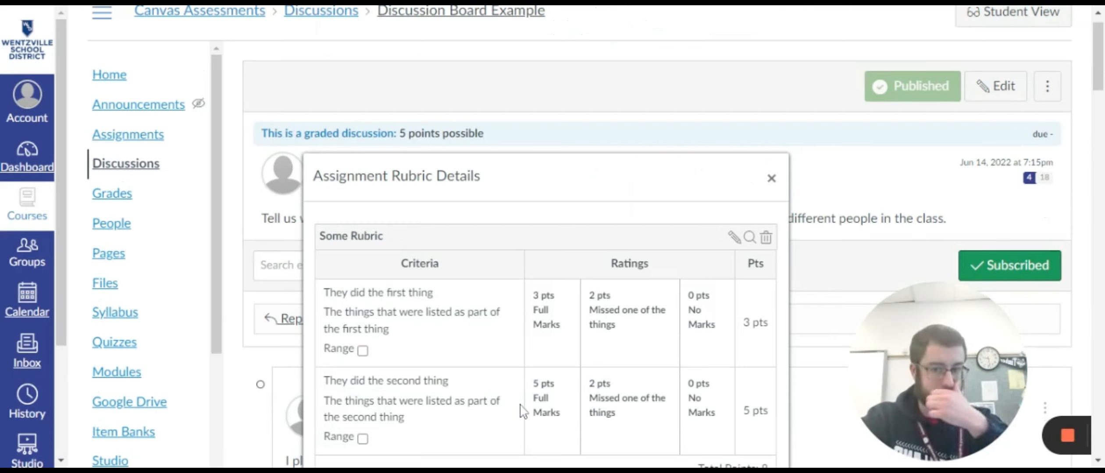
{"action": "scroll", "coordinate": [592, 278], "scroll_direction": "down", "scroll_amount": 4}
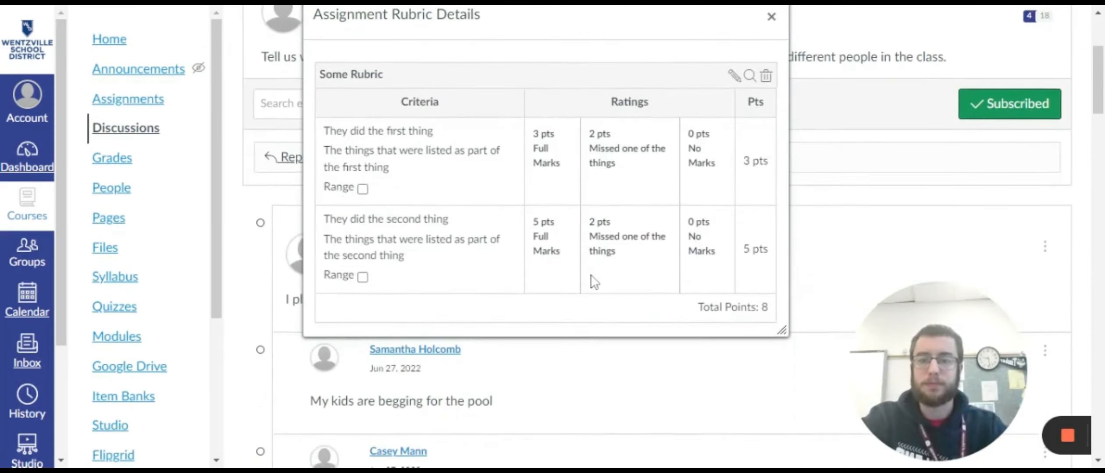
{"action": "scroll", "coordinate": [588, 285], "scroll_direction": "up", "scroll_amount": 2}
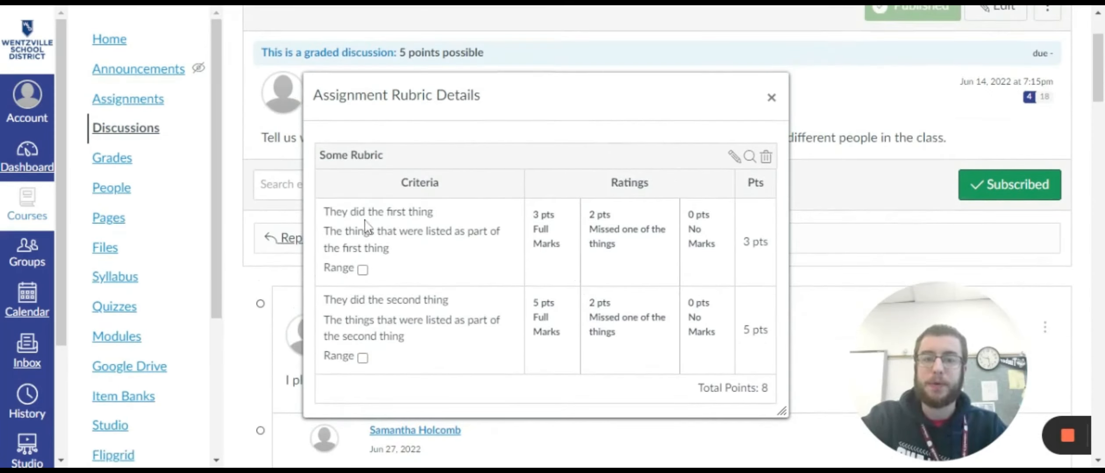
- Reopen the rubric for editing, look over its criteria and ratings, and close the rubric details without changes
{"action": "left_click", "coordinate": [734, 157]}
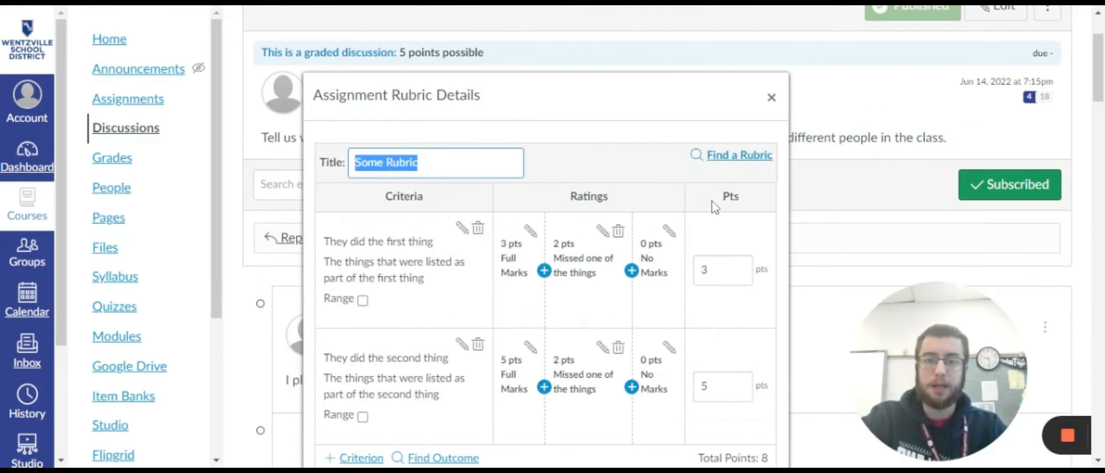
{"action": "scroll", "coordinate": [714, 206], "scroll_direction": "down", "scroll_amount": 5}
{"action": "scroll", "coordinate": [618, 291], "scroll_direction": "up", "scroll_amount": 5}
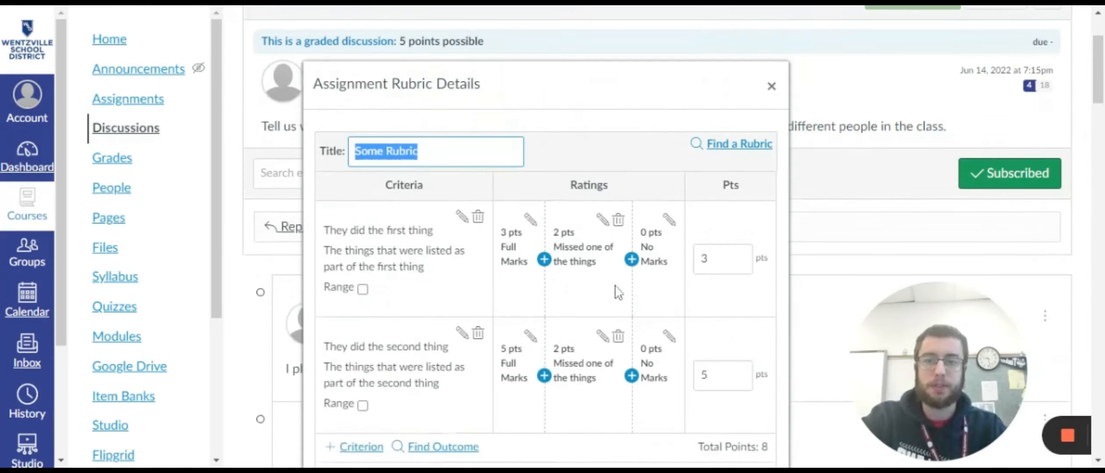
{"action": "left_click", "coordinate": [771, 97]}
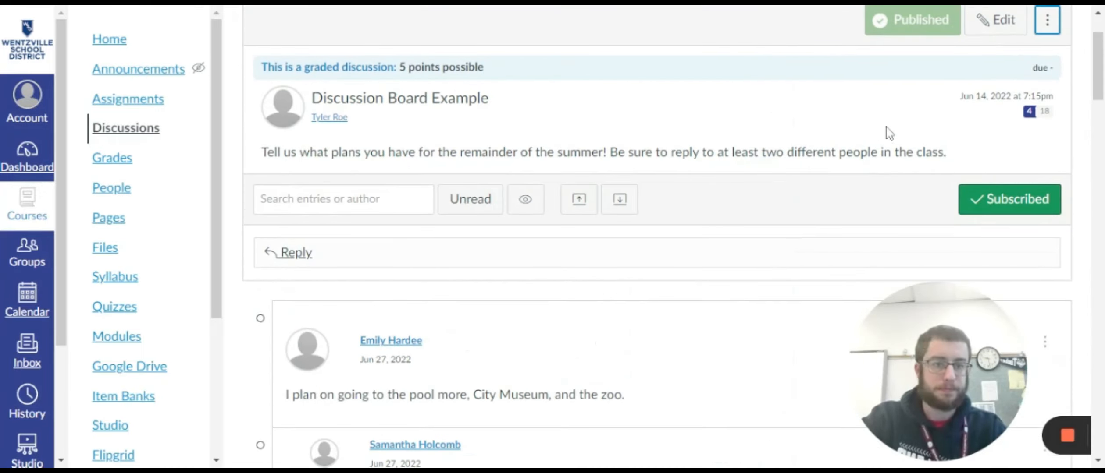
- Review the discussion's management options and open its submissions in SpeedGrader
{"action": "scroll", "coordinate": [1043, 20], "scroll_direction": "up", "scroll_amount": 2}
{"action": "left_click", "coordinate": [1046, 106]}
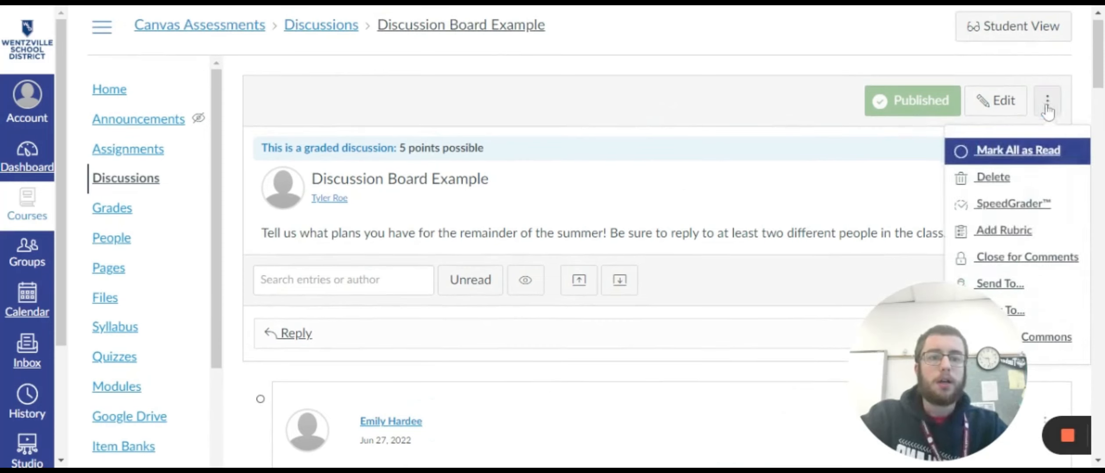
{"action": "left_click_drag", "start_coordinate": [950, 365], "coordinate": [141, 356]}
{"action": "left_click", "coordinate": [1047, 102]}
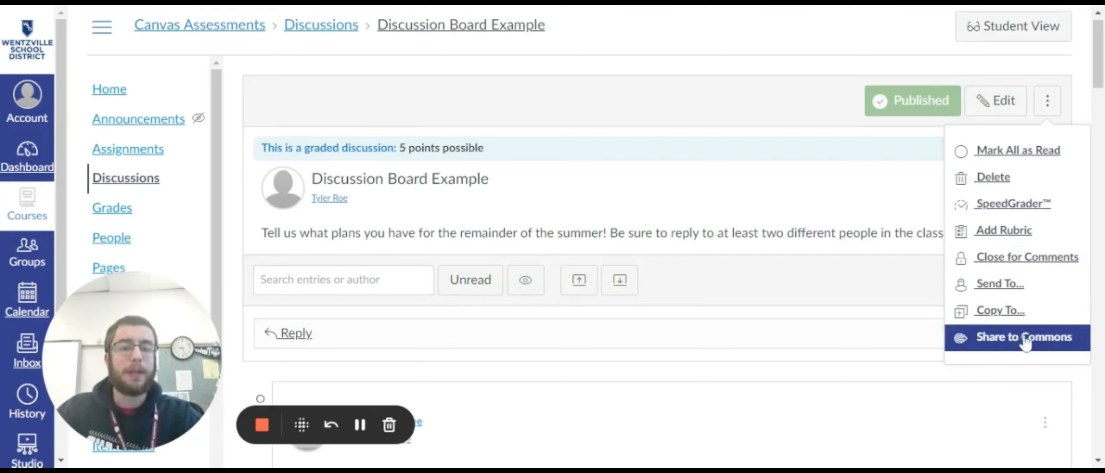
{"action": "left_click", "coordinate": [1006, 205]}
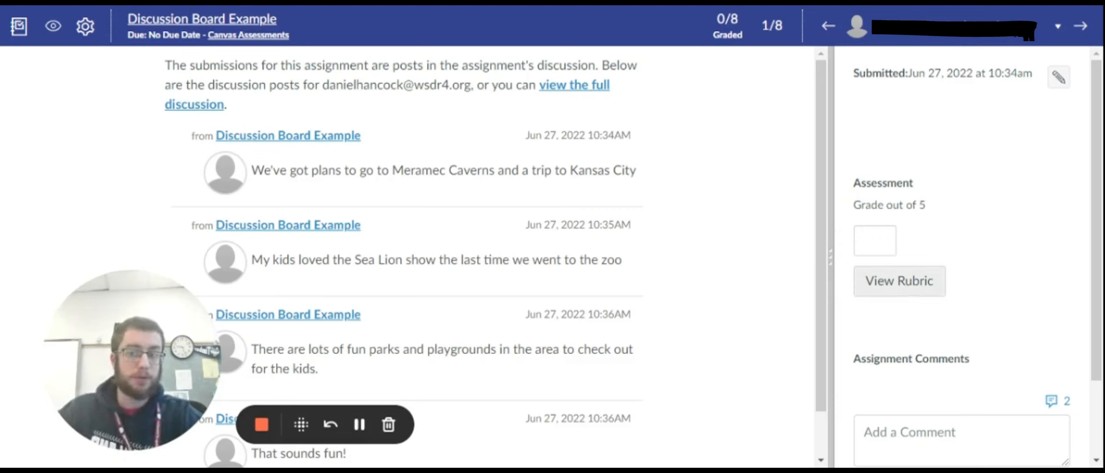
- Show the grading rubric for the student's submission and widen the grading area to fit all ratings and point fields
{"action": "left_click", "coordinate": [900, 280]}
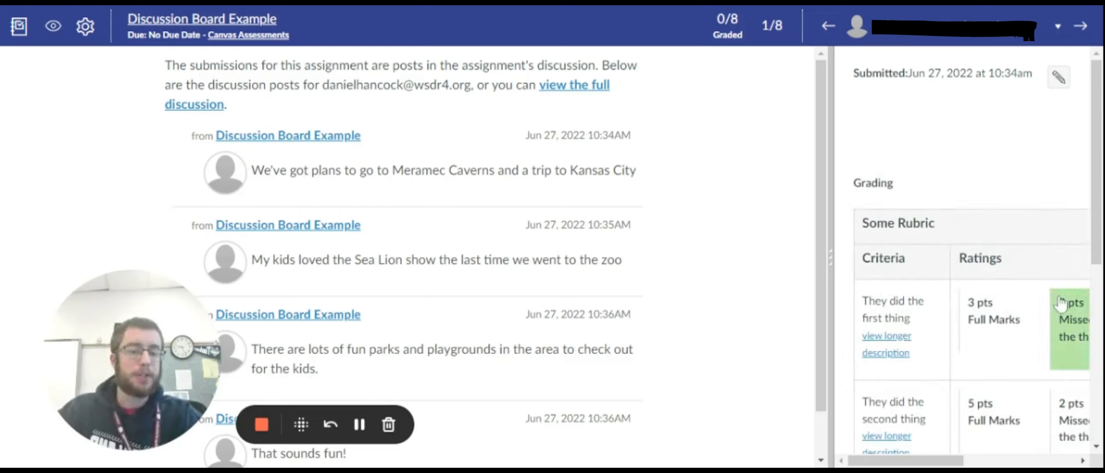
{"action": "left_click_drag", "start_coordinate": [831, 267], "coordinate": [589, 280]}
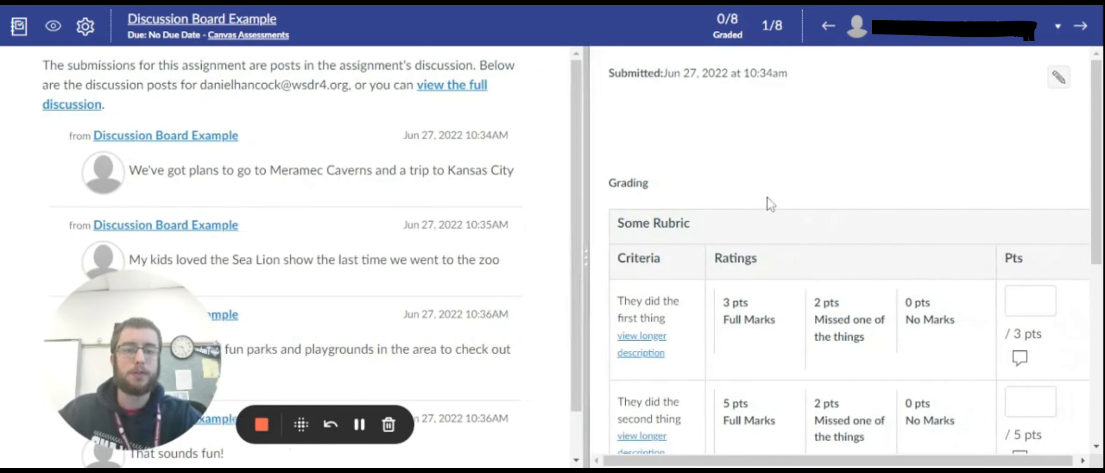
{"action": "scroll", "coordinate": [783, 195], "scroll_direction": "down", "scroll_amount": 2}
{"action": "scroll", "coordinate": [777, 238], "scroll_direction": "up", "scroll_amount": 1}
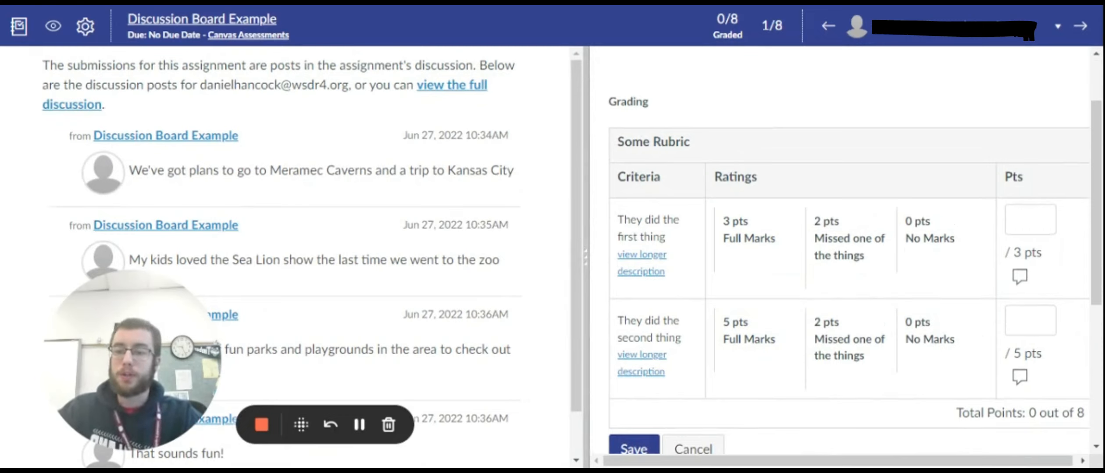
{"action": "scroll", "coordinate": [364, 182], "scroll_direction": "down", "scroll_amount": 1}
{"action": "scroll", "coordinate": [357, 192], "scroll_direction": "up", "scroll_amount": 1}
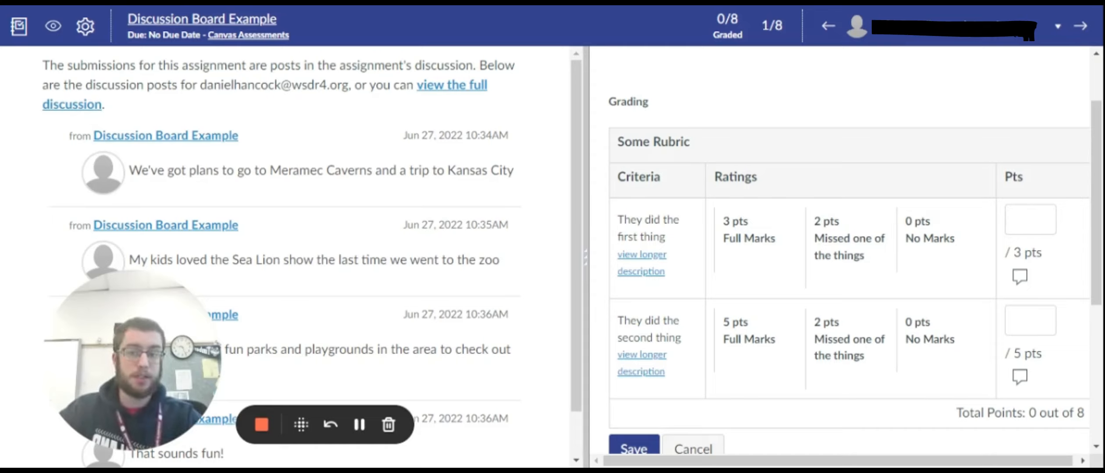
- Open the full discussion beside the rubric, filter its entries by the student's name, and look over the matching posts
{"action": "left_click", "coordinate": [436, 97]}
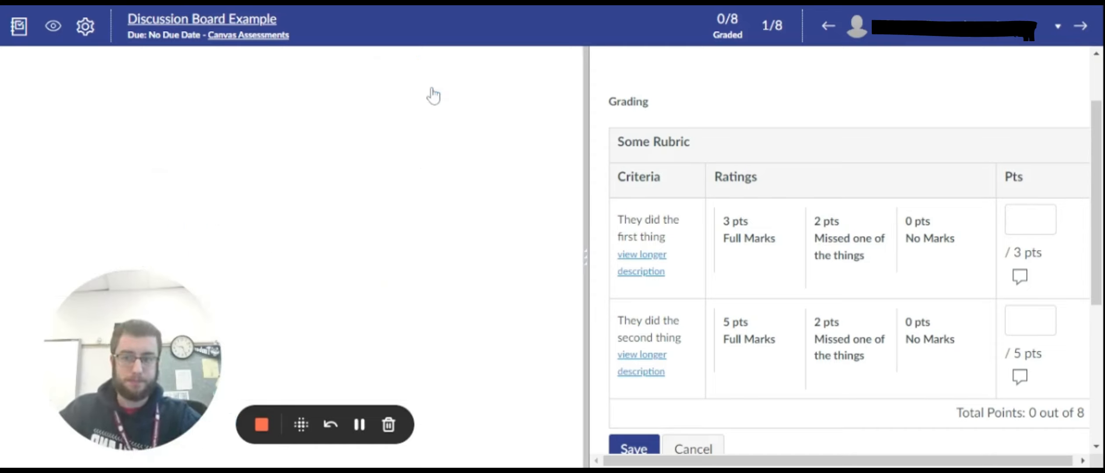
{"action": "scroll", "coordinate": [403, 160], "scroll_direction": "down", "scroll_amount": 2}
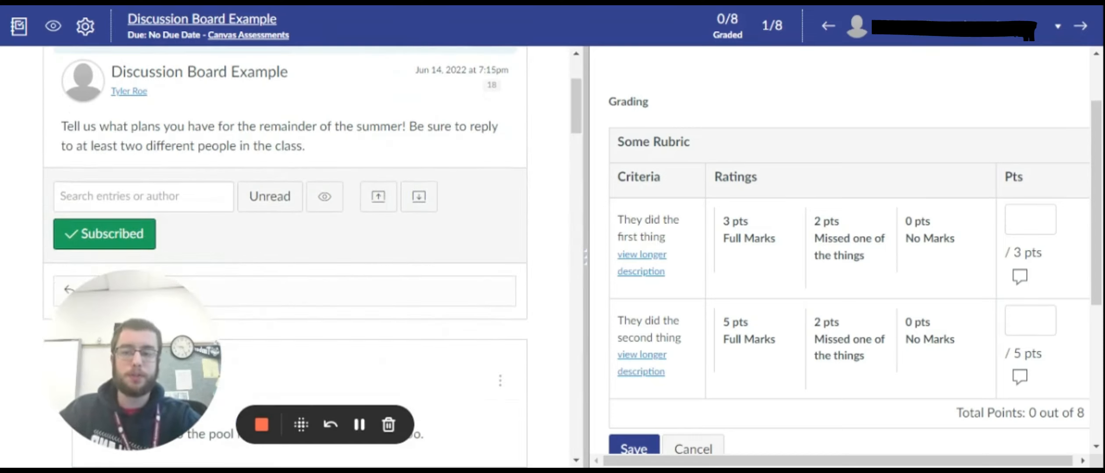
{"action": "left_click", "coordinate": [143, 197]}
{"action": "type", "text": "mi"}
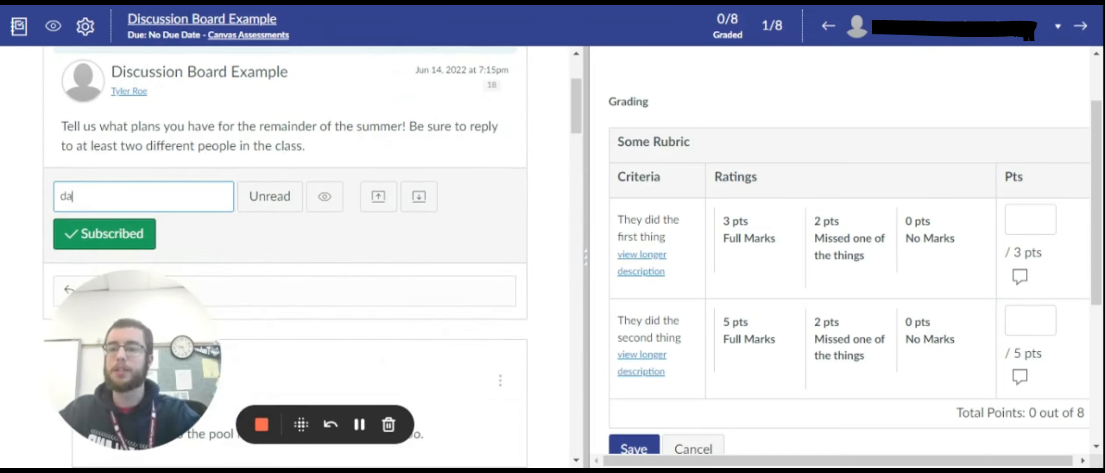
{"action": "scroll", "coordinate": [272, 239], "scroll_direction": "down", "scroll_amount": 10}
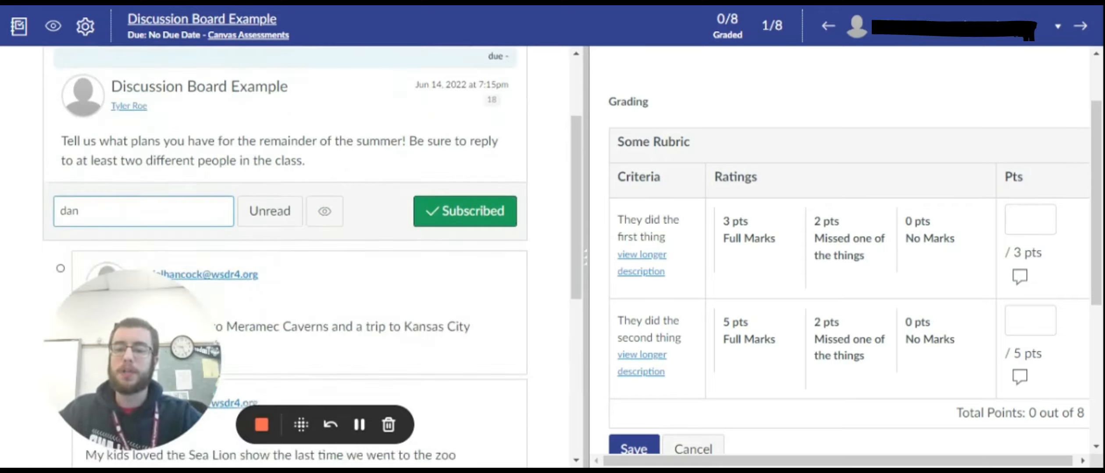
{"action": "scroll", "coordinate": [287, 229], "scroll_direction": "up", "scroll_amount": 10}
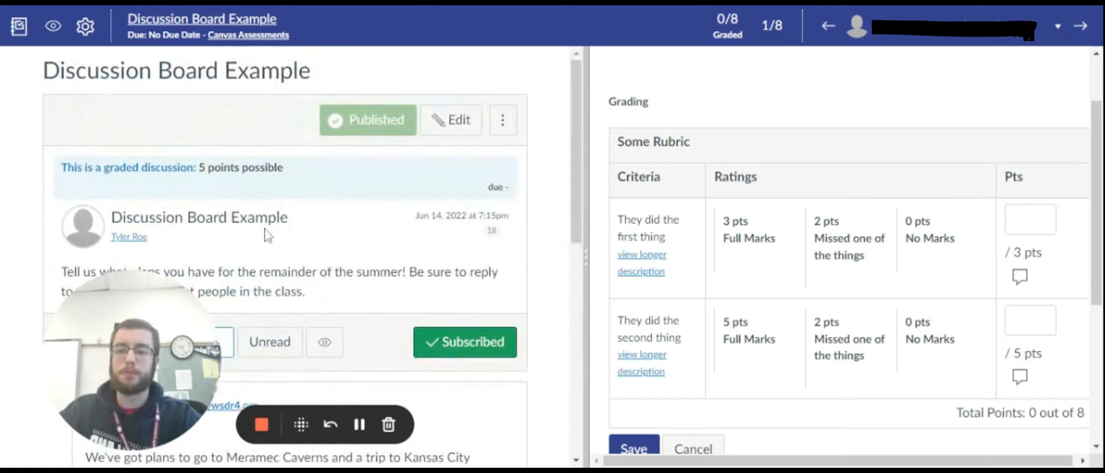
{"action": "scroll", "coordinate": [268, 236], "scroll_direction": "down", "scroll_amount": 2}
{"action": "scroll", "coordinate": [267, 237], "scroll_direction": "up", "scroll_amount": 2}
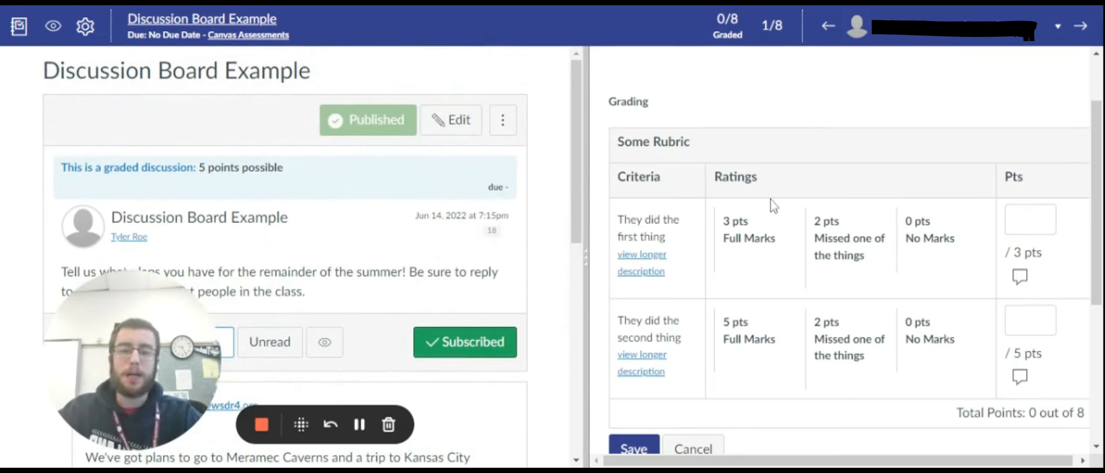
- Rate the first criterion 2 points and the second 5 points, save the rubric assessment, and review the saved scores
{"action": "left_click", "coordinate": [866, 260]}
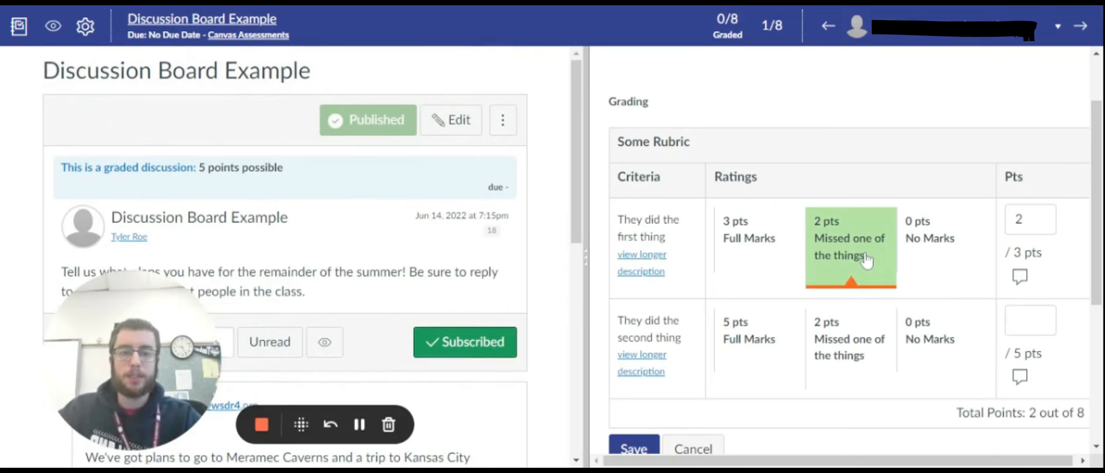
{"action": "left_click", "coordinate": [772, 351]}
{"action": "scroll", "coordinate": [758, 357], "scroll_direction": "down", "scroll_amount": 2}
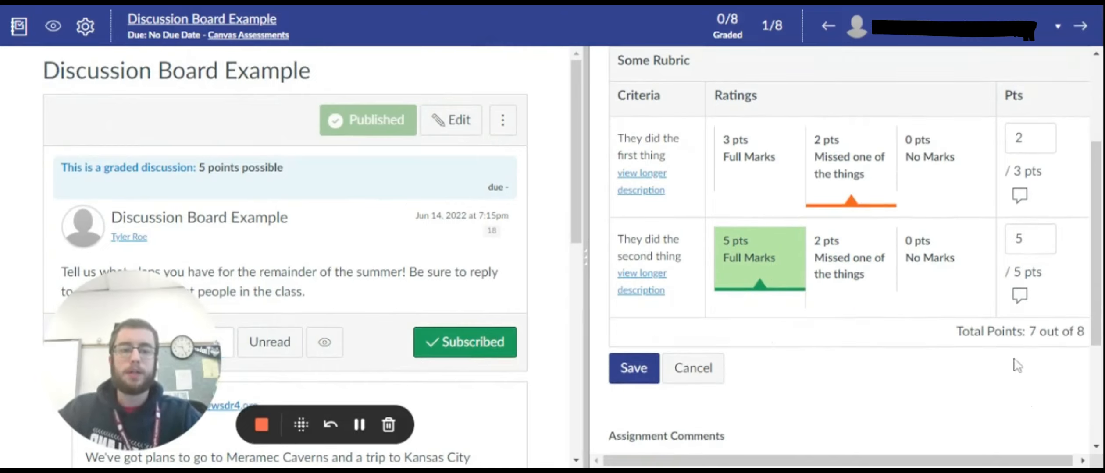
{"action": "left_click", "coordinate": [634, 369]}
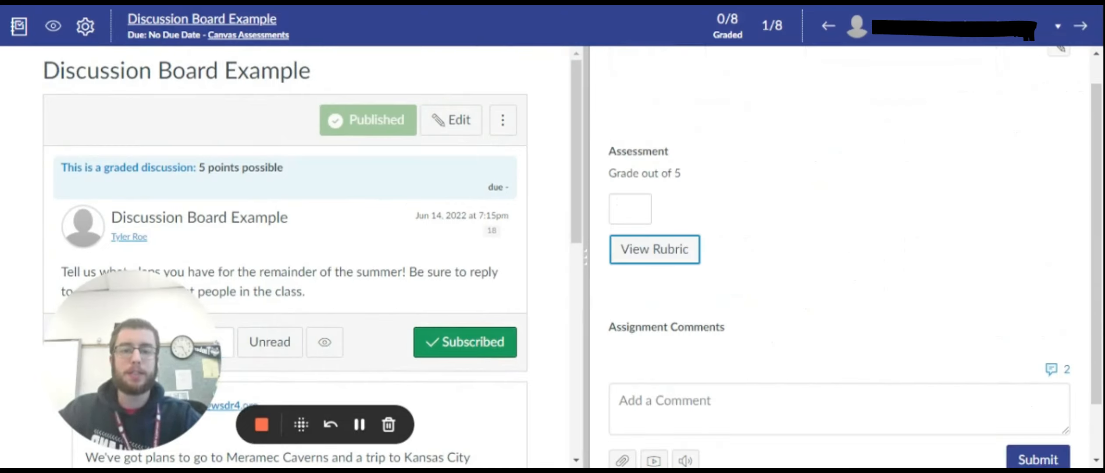
{"action": "scroll", "coordinate": [844, 252], "scroll_direction": "down", "scroll_amount": 6}
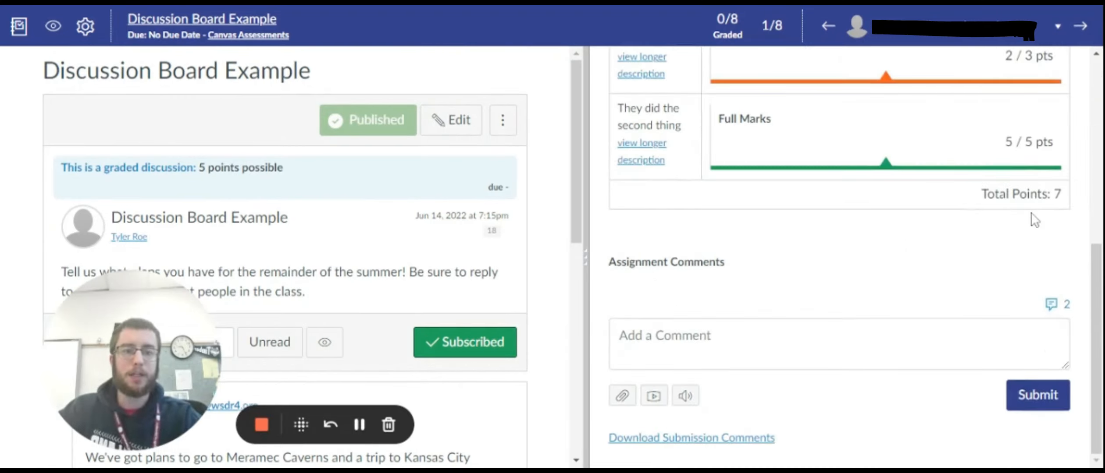
{"action": "scroll", "coordinate": [1060, 215], "scroll_direction": "up", "scroll_amount": 7}
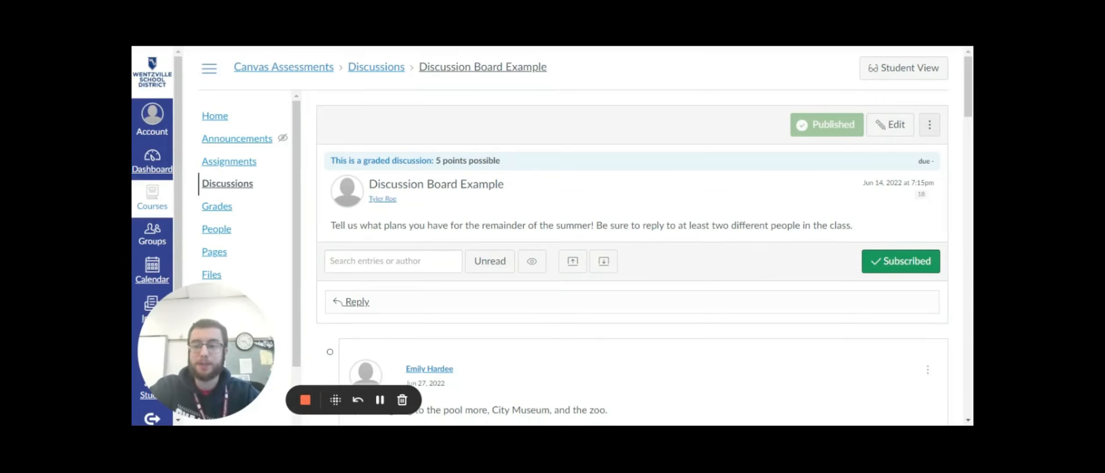
- Open the discussion's rubric for editing and enable the option to use this rubric for assignment grading
{"action": "left_click", "coordinate": [929, 126]}
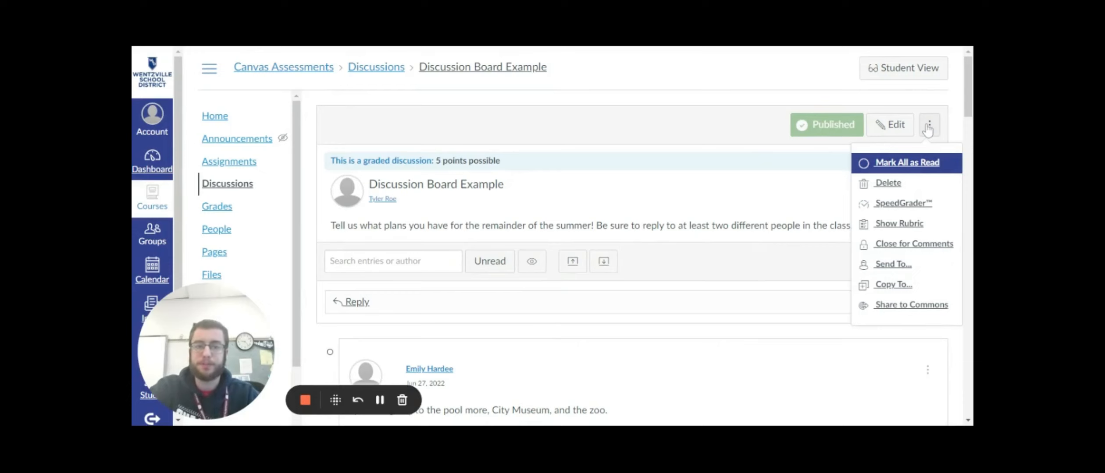
{"action": "left_click", "coordinate": [902, 226]}
{"action": "scroll", "coordinate": [538, 206], "scroll_direction": "down", "scroll_amount": 2}
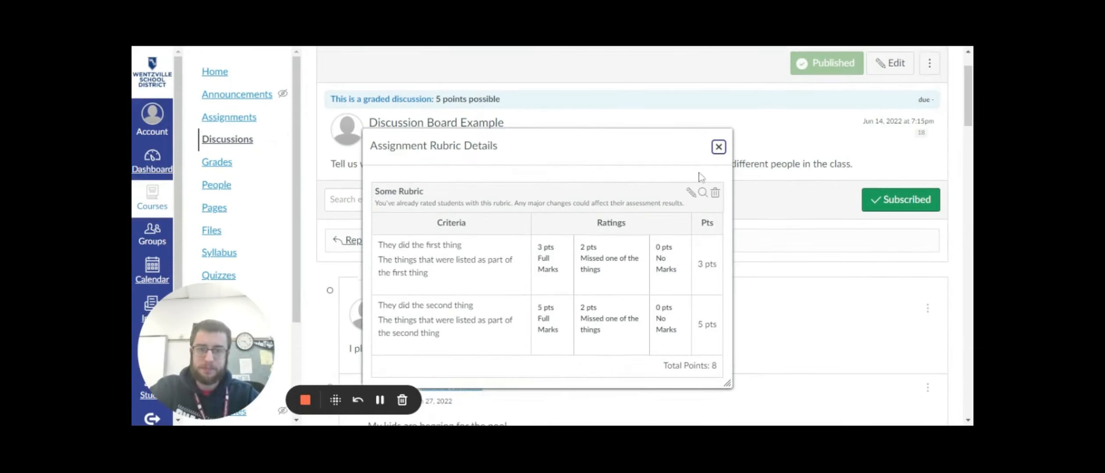
{"action": "left_click", "coordinate": [690, 194]}
{"action": "scroll", "coordinate": [544, 204], "scroll_direction": "down", "scroll_amount": 8}
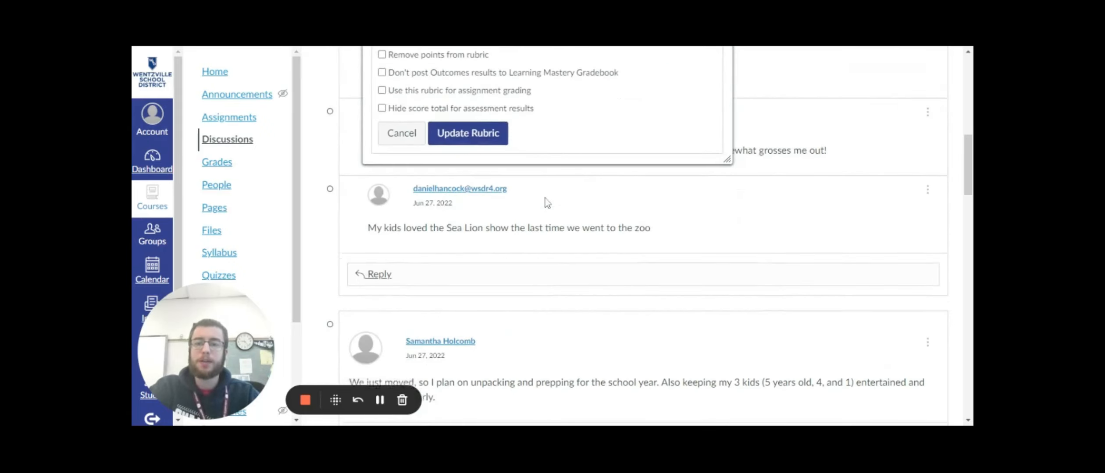
{"action": "scroll", "coordinate": [544, 206], "scroll_direction": "up", "scroll_amount": 3}
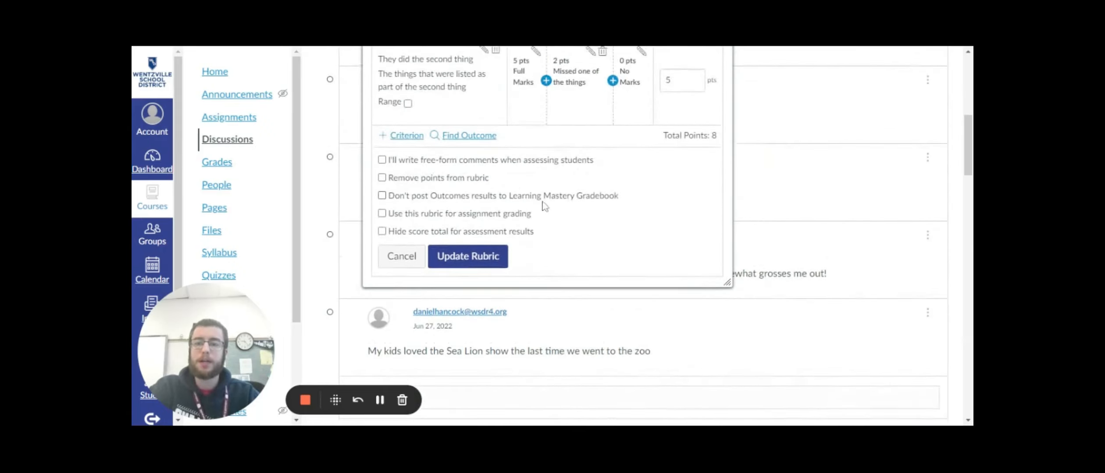
{"action": "left_click", "coordinate": [425, 216]}
- Look over the edited rubric, update it, and change the assignment points to match the rubric's total
{"action": "scroll", "coordinate": [421, 211], "scroll_direction": "up", "scroll_amount": 5}
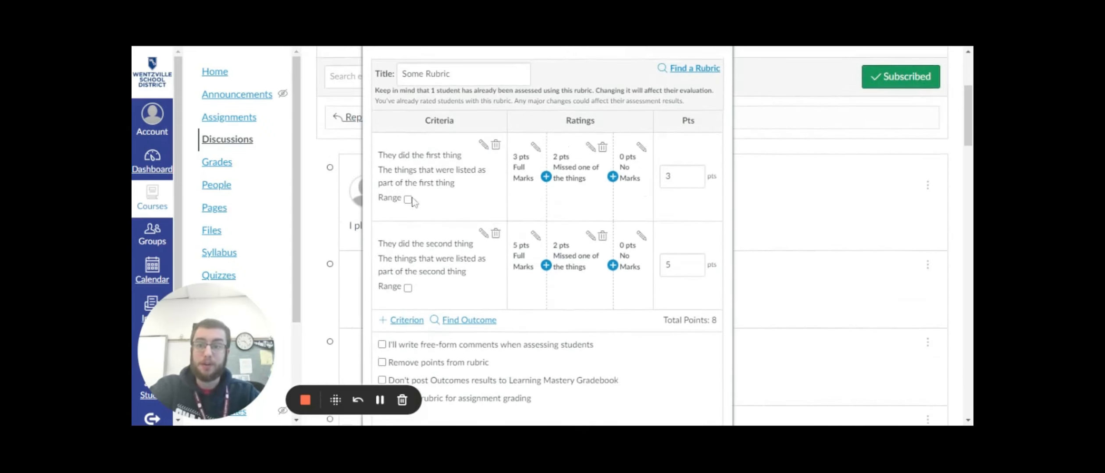
{"action": "scroll", "coordinate": [368, 130], "scroll_direction": "up", "scroll_amount": 2}
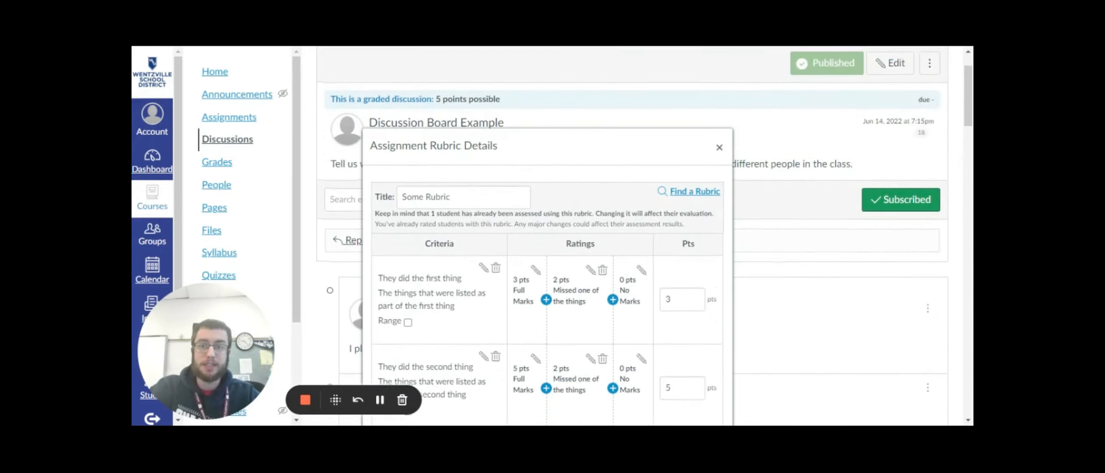
{"action": "scroll", "coordinate": [517, 112], "scroll_direction": "down", "scroll_amount": 6}
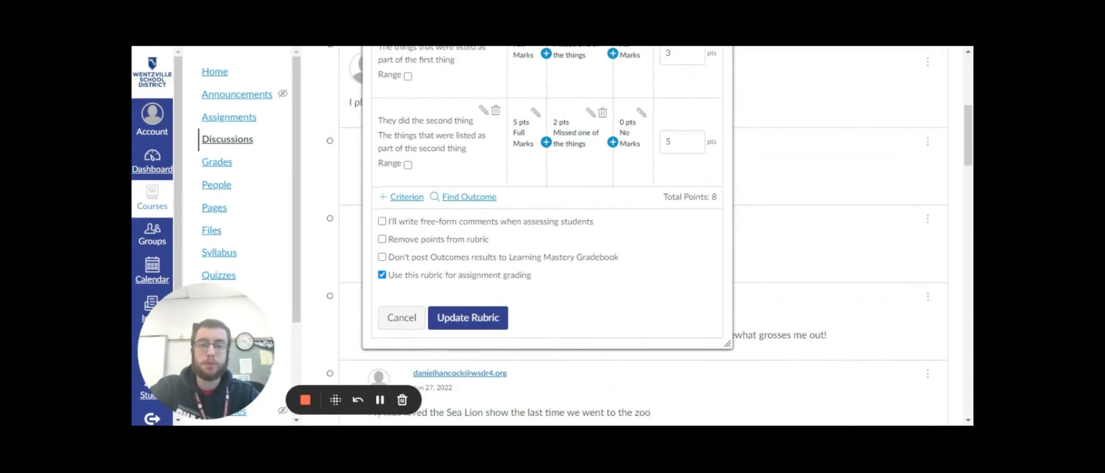
{"action": "left_click", "coordinate": [469, 315]}
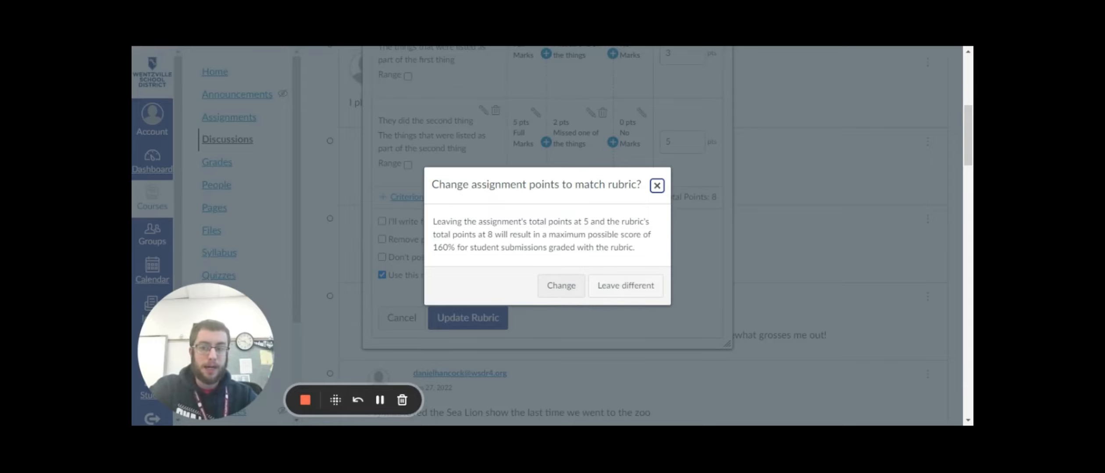
{"action": "left_click", "coordinate": [562, 288]}
{"action": "scroll", "coordinate": [564, 294], "scroll_direction": "down", "scroll_amount": 2}
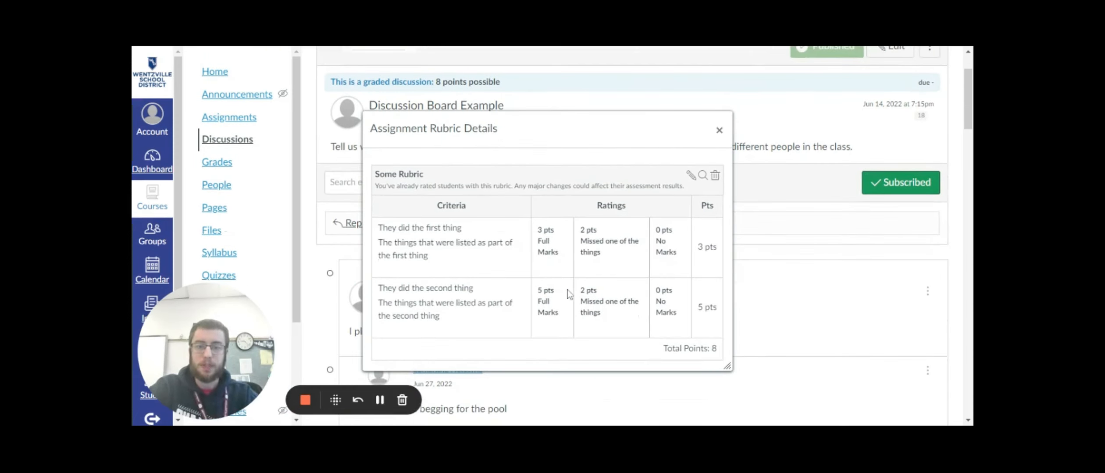